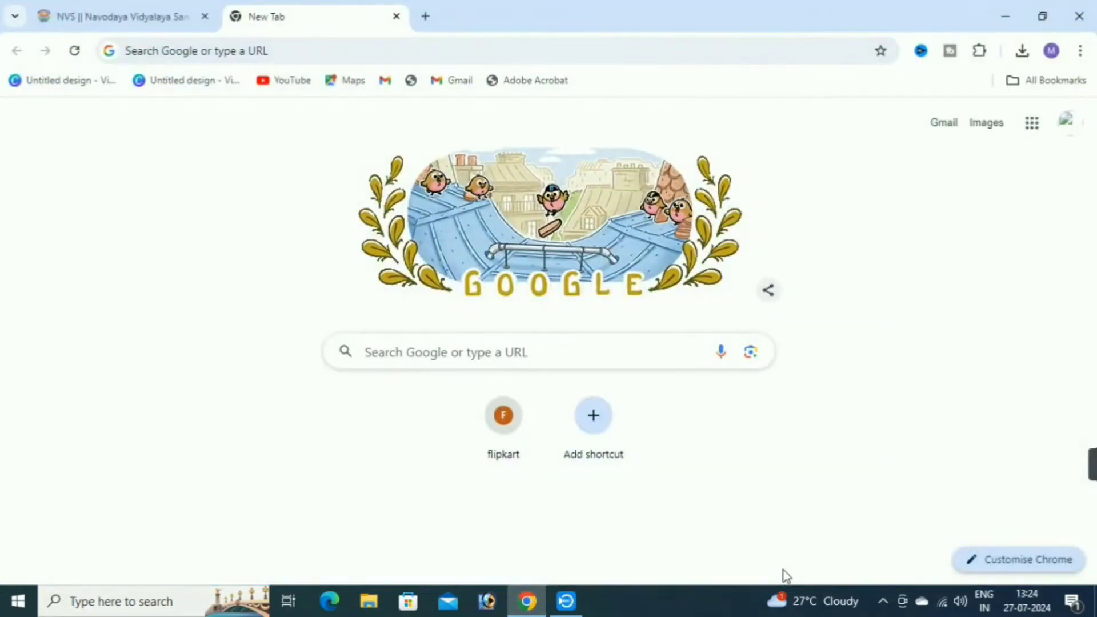
Step: Search Google for 'eshram card' to find the eShram portal
{"action": "left_click", "coordinate": [594, 354]}
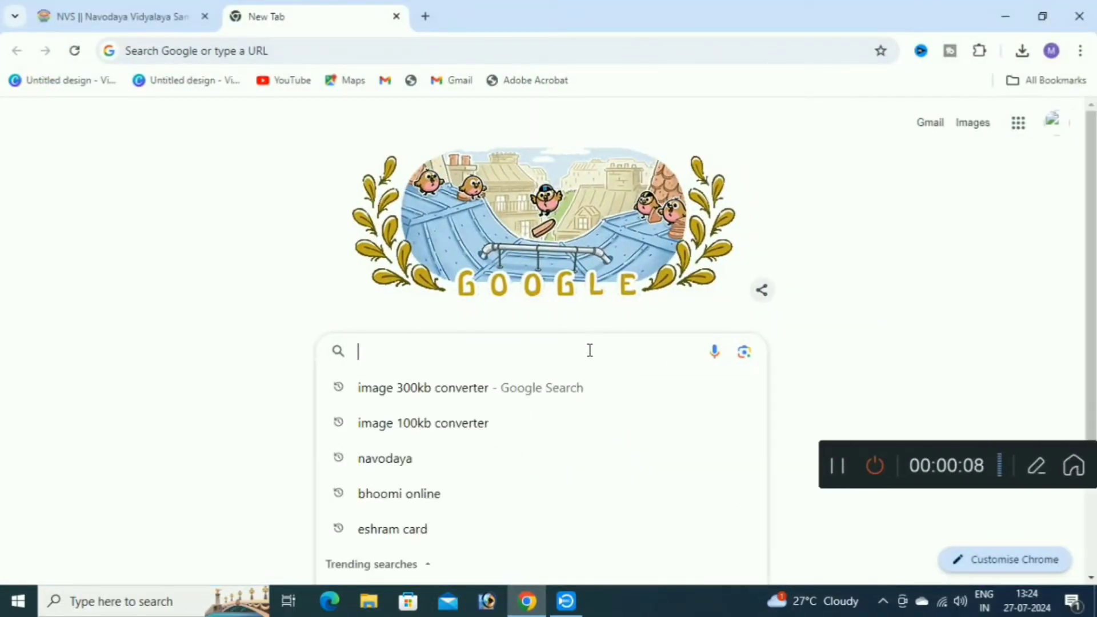
{"action": "type", "text": "Eshram card"}
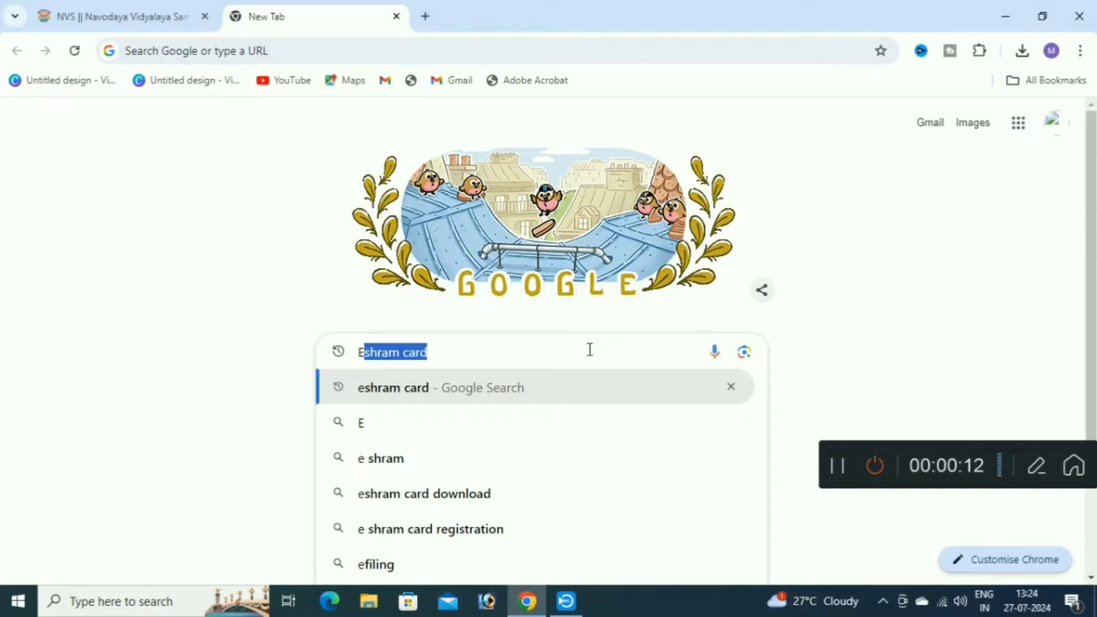
{"action": "key", "text": "Return"}
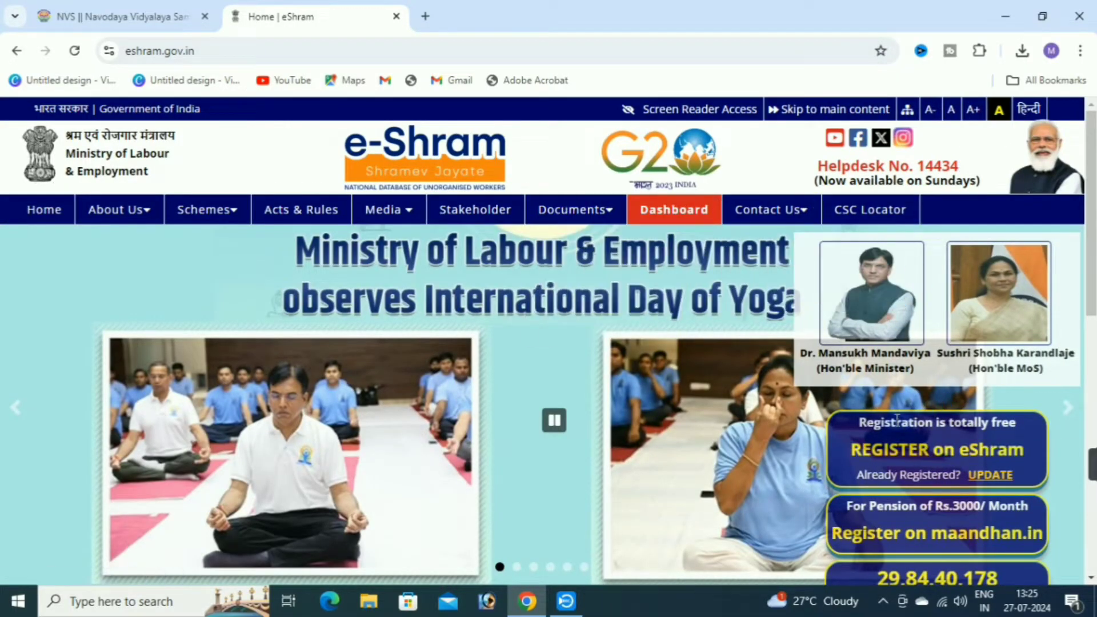
Step: On the self-registration page, enter the mobile number and captcha, and answer No for EPFO and ESIC
{"action": "left_click", "coordinate": [931, 451]}
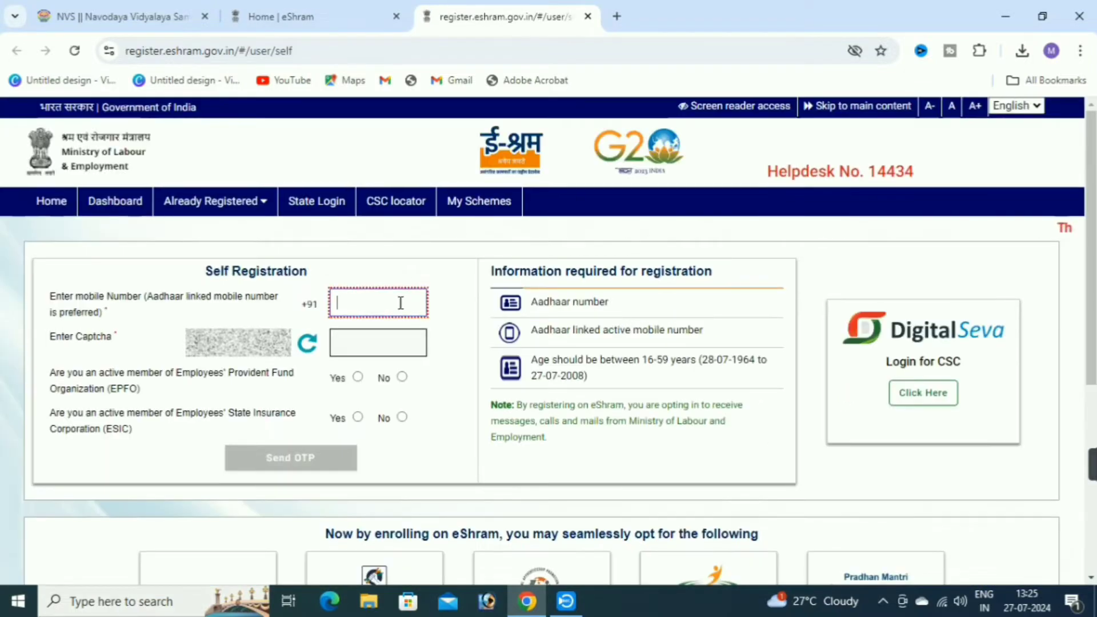
{"action": "left_click", "coordinate": [352, 302]}
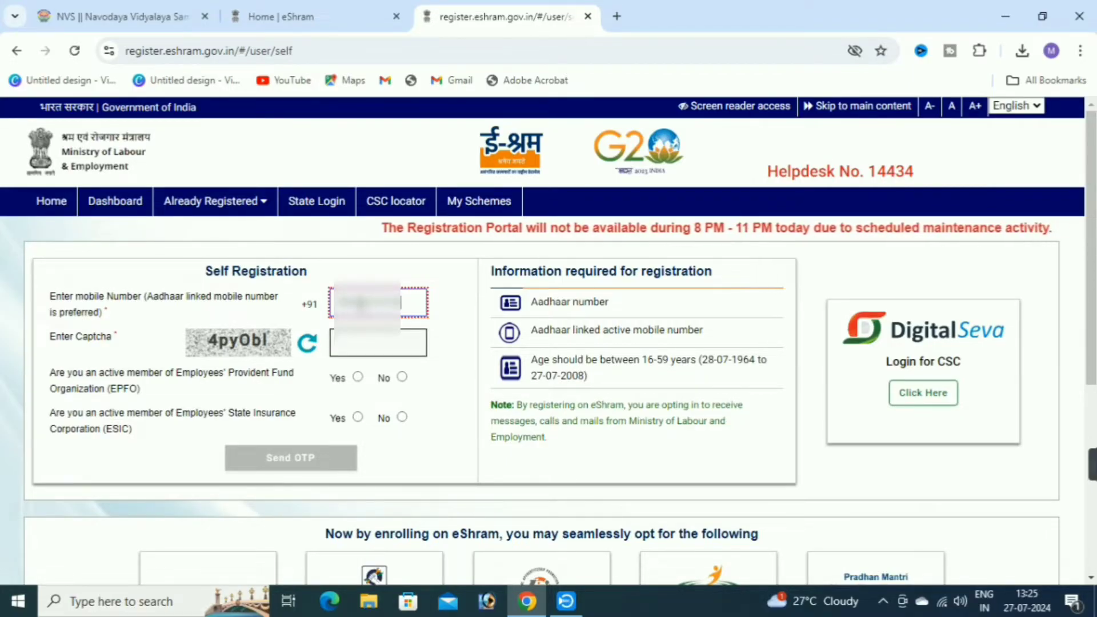
{"action": "type", "text": "8"}
{"action": "left_click", "coordinate": [373, 336]}
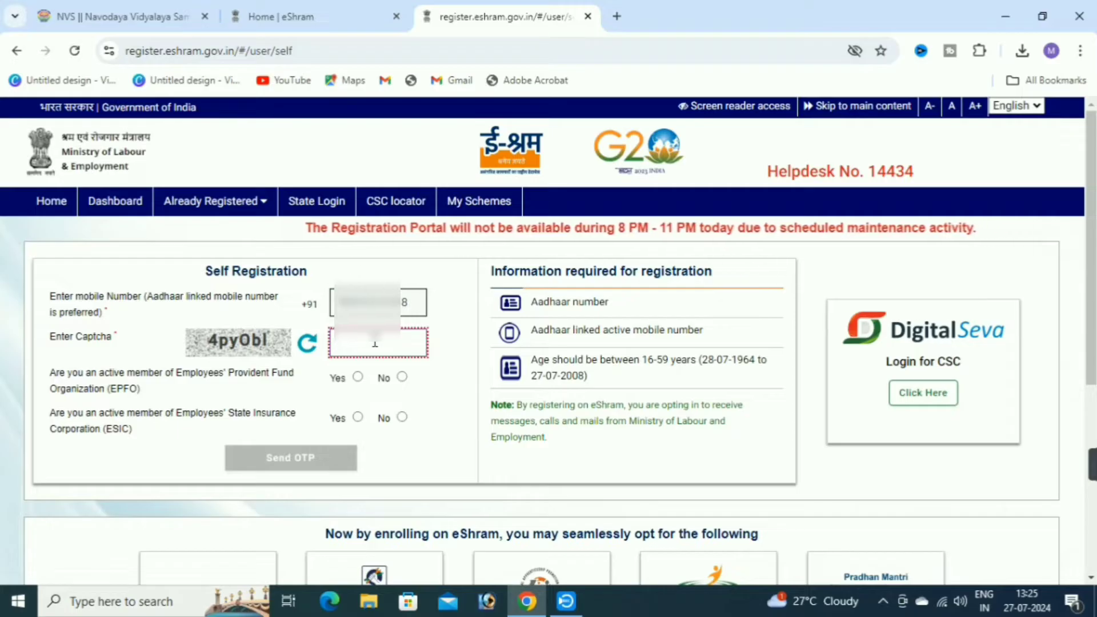
{"action": "type", "text": "4PY"}
{"action": "key", "text": "BackSpace"}
{"action": "key", "text": "BackSpace"}
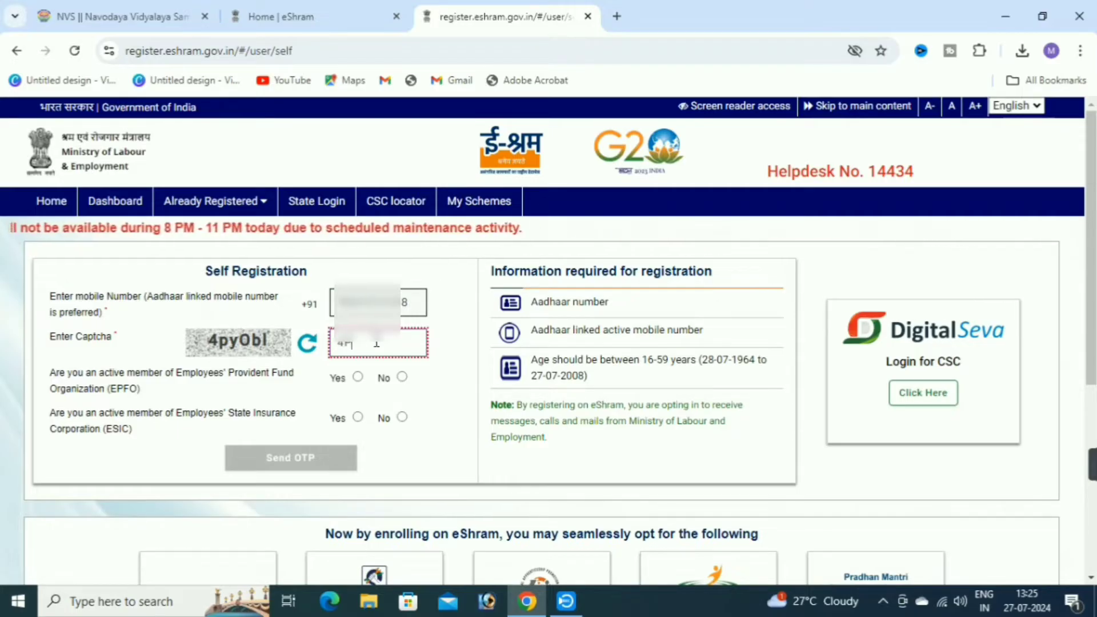
{"action": "type", "text": "py"}
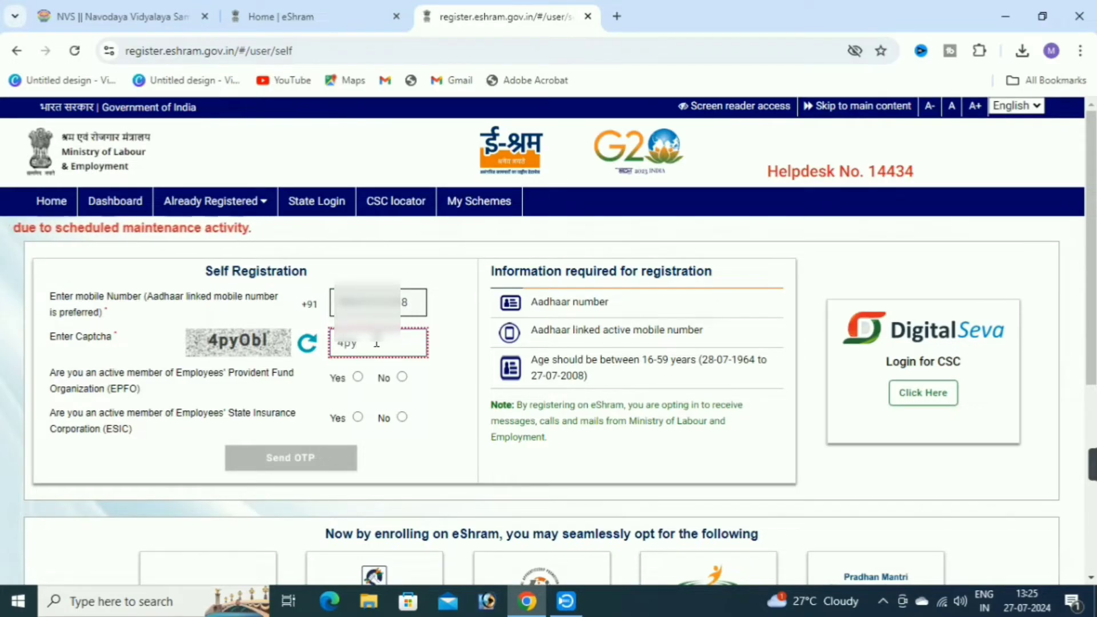
{"action": "type", "text": "O"}
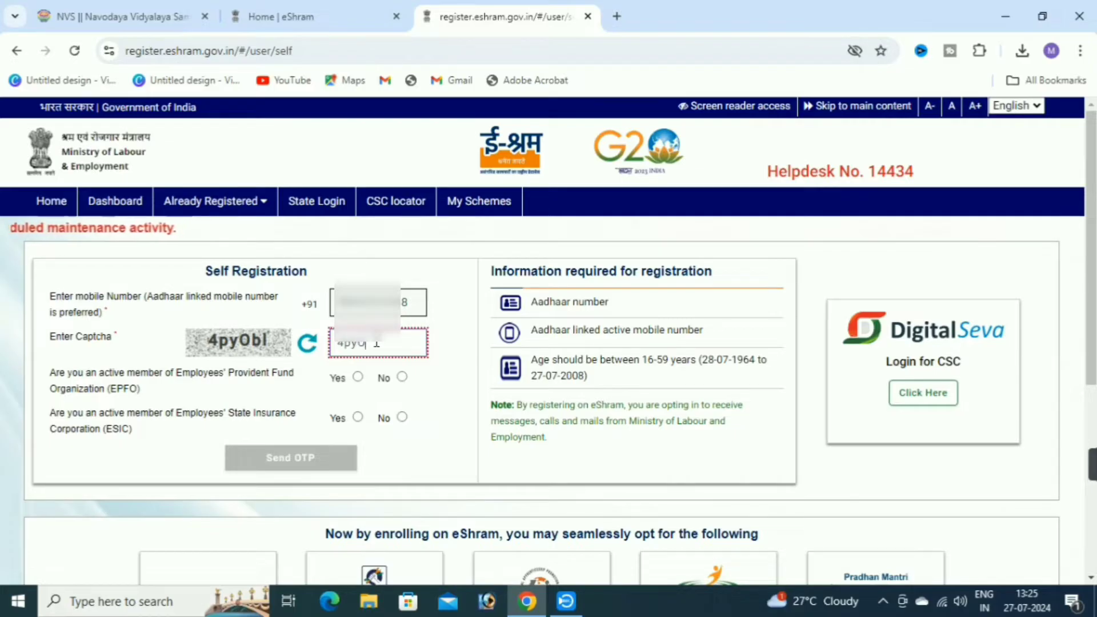
{"action": "type", "text": "bl"}
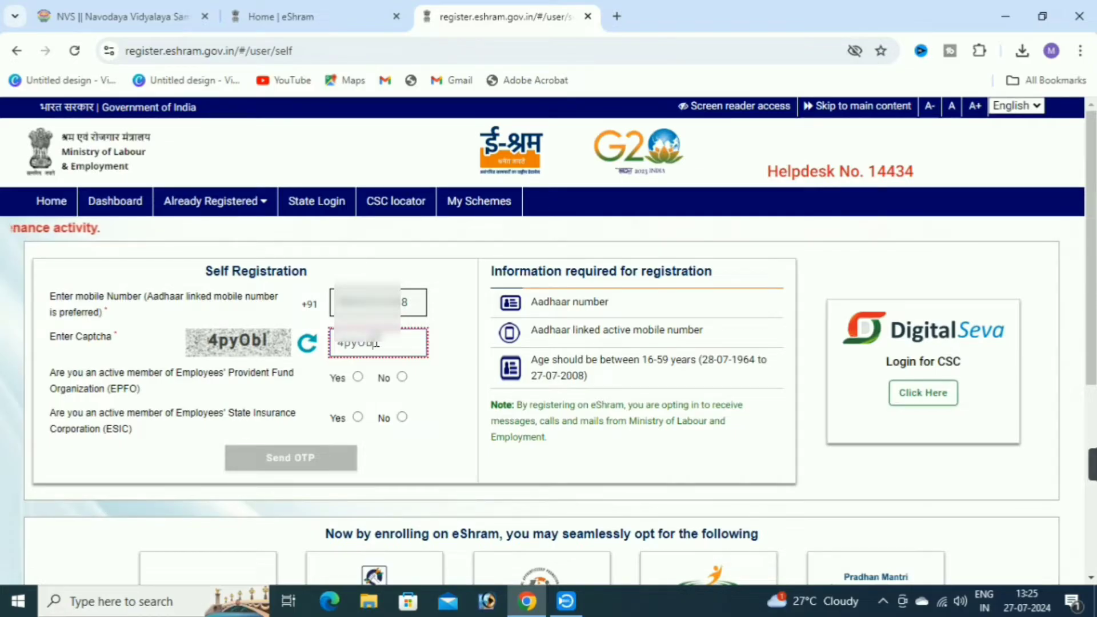
{"action": "left_click", "coordinate": [401, 378]}
{"action": "left_click", "coordinate": [404, 420]}
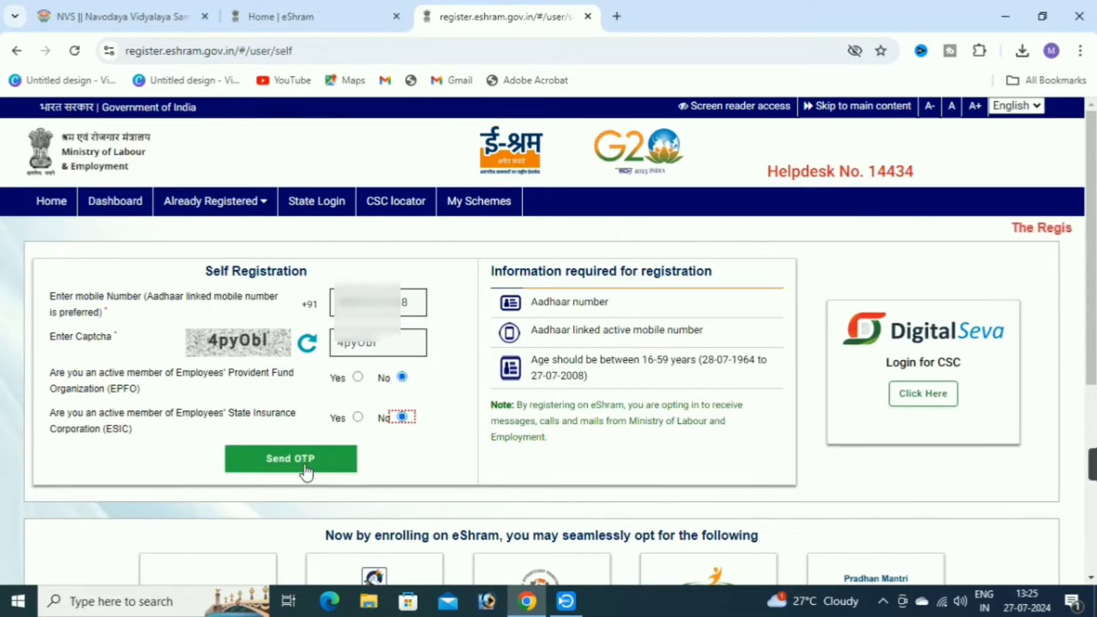
Step: Request the mobile OTP, then enter the received code and submit it for verification
{"action": "left_click", "coordinate": [305, 464]}
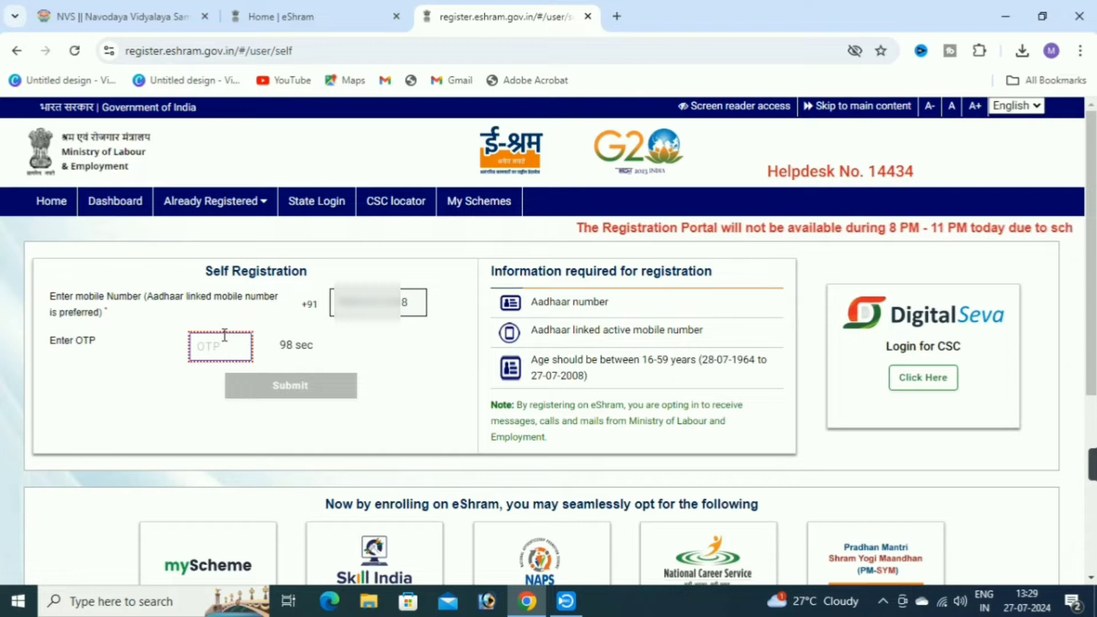
{"action": "left_click", "coordinate": [224, 336]}
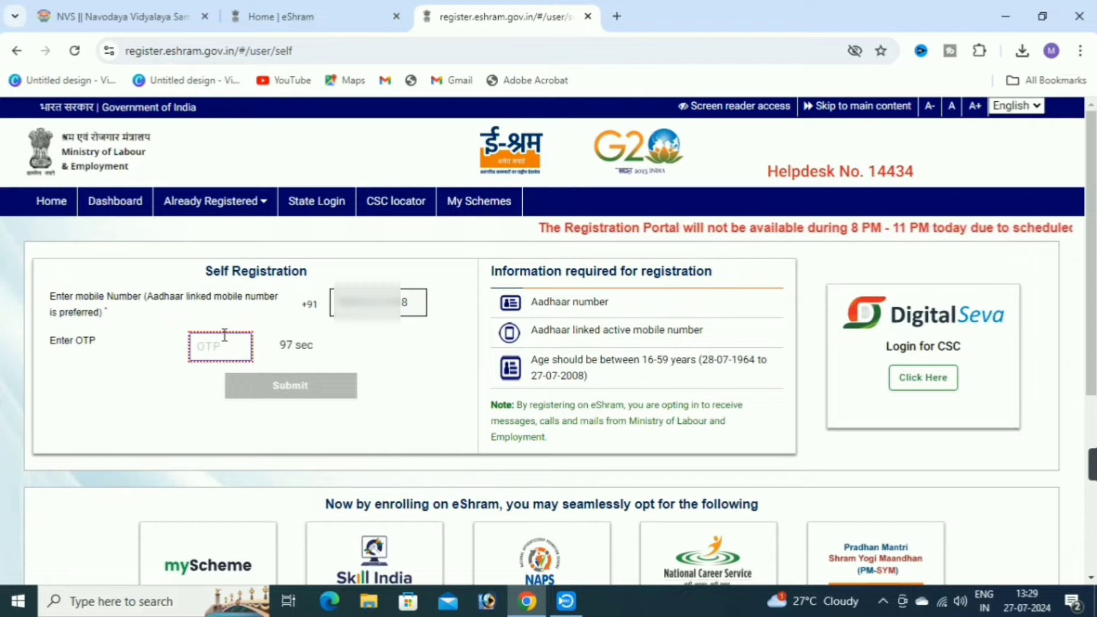
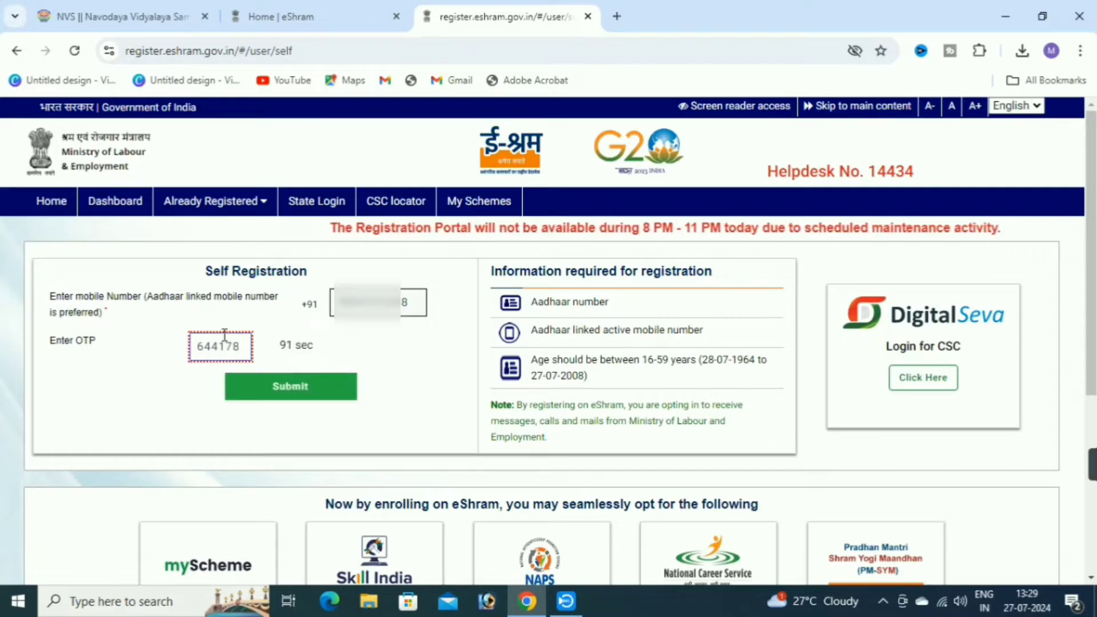
{"action": "left_click", "coordinate": [293, 396]}
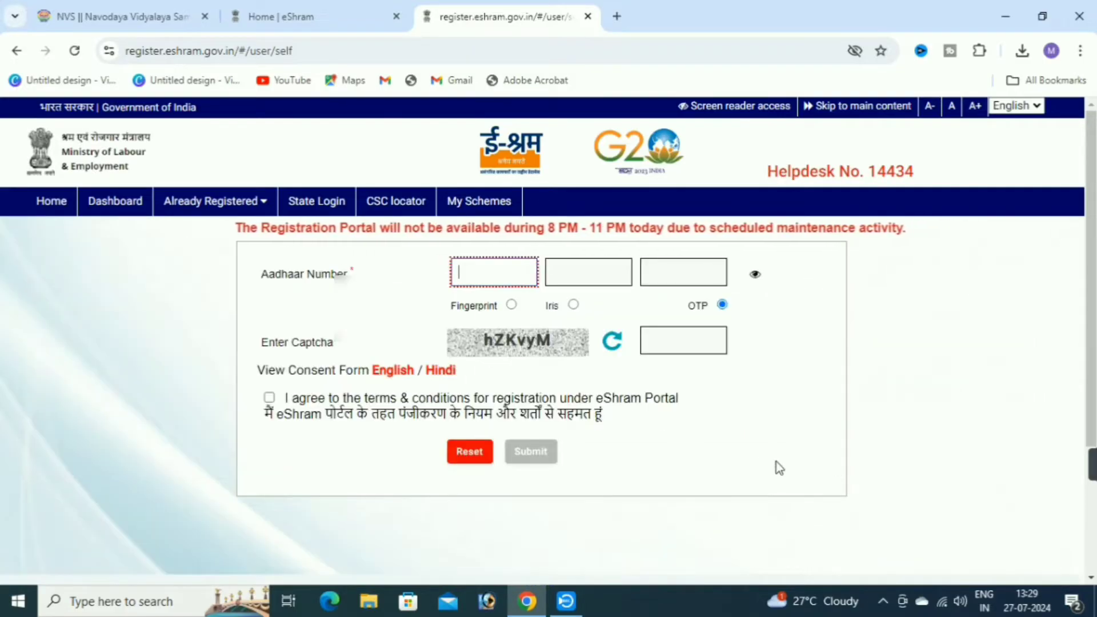
Step: Enter the Aadhaar number and captcha, then submit them
{"action": "left_click", "coordinate": [491, 286]}
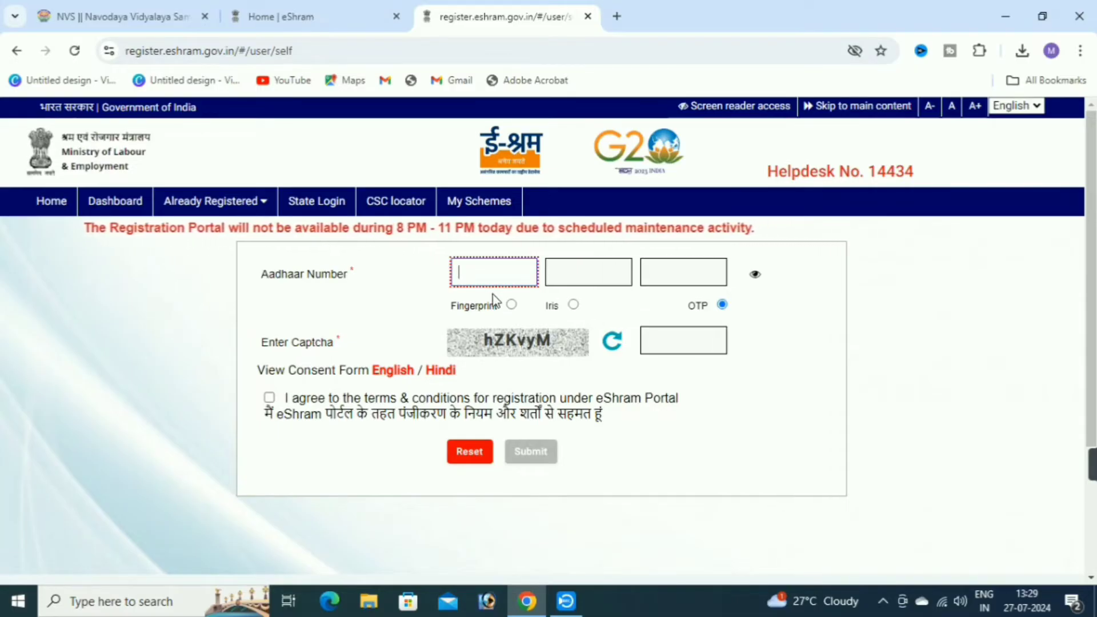
{"action": "type", "text": "••••"}
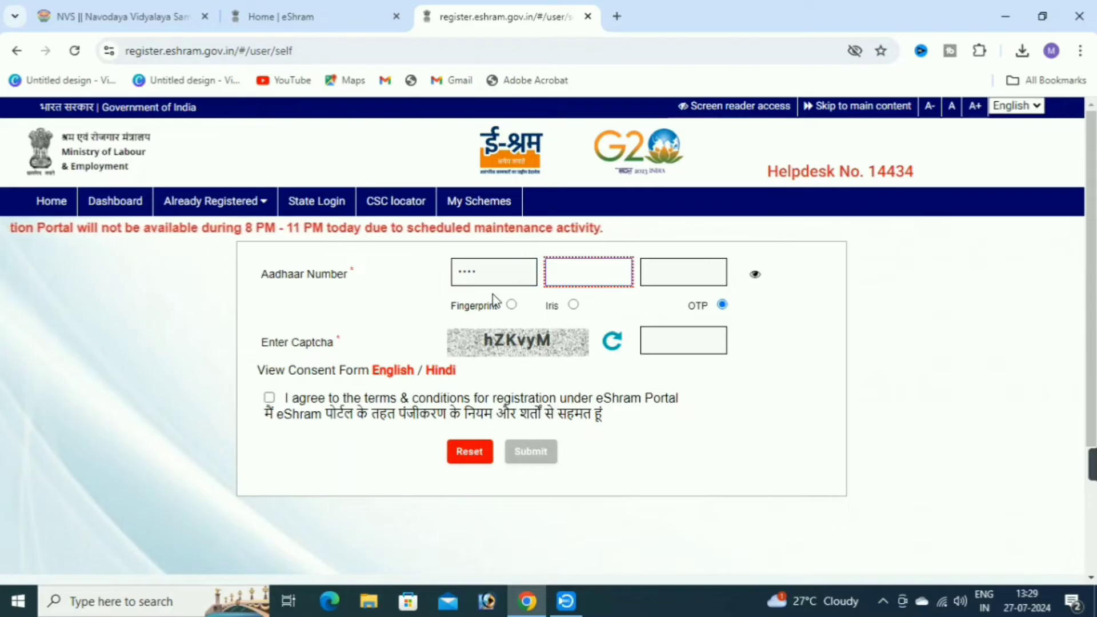
{"action": "type", "text": "••••"}
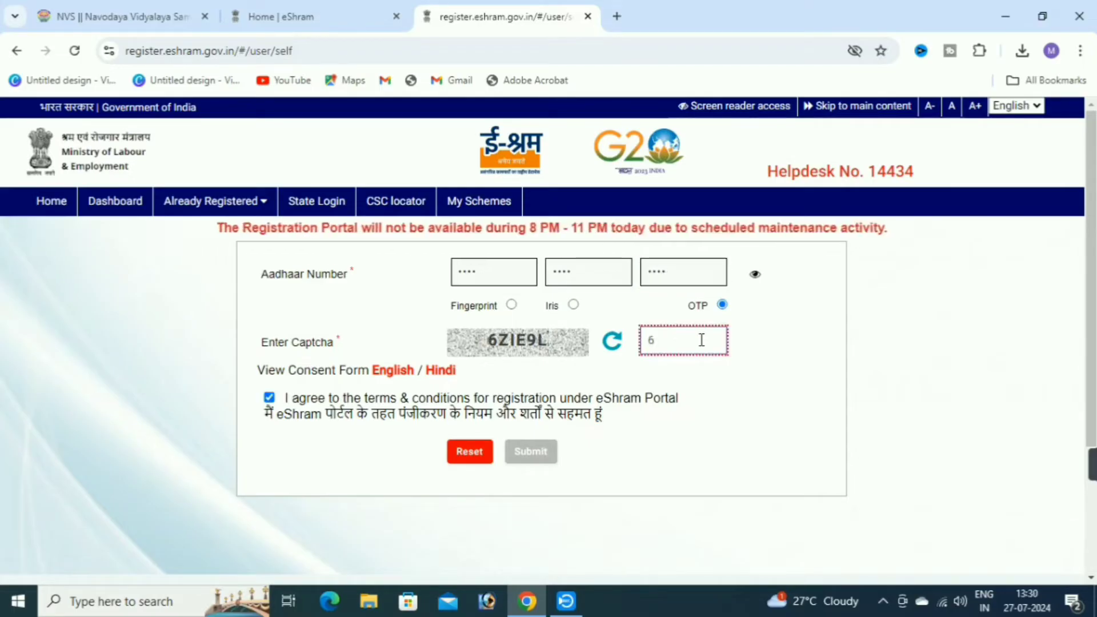
{"action": "type", "text": "Z"}
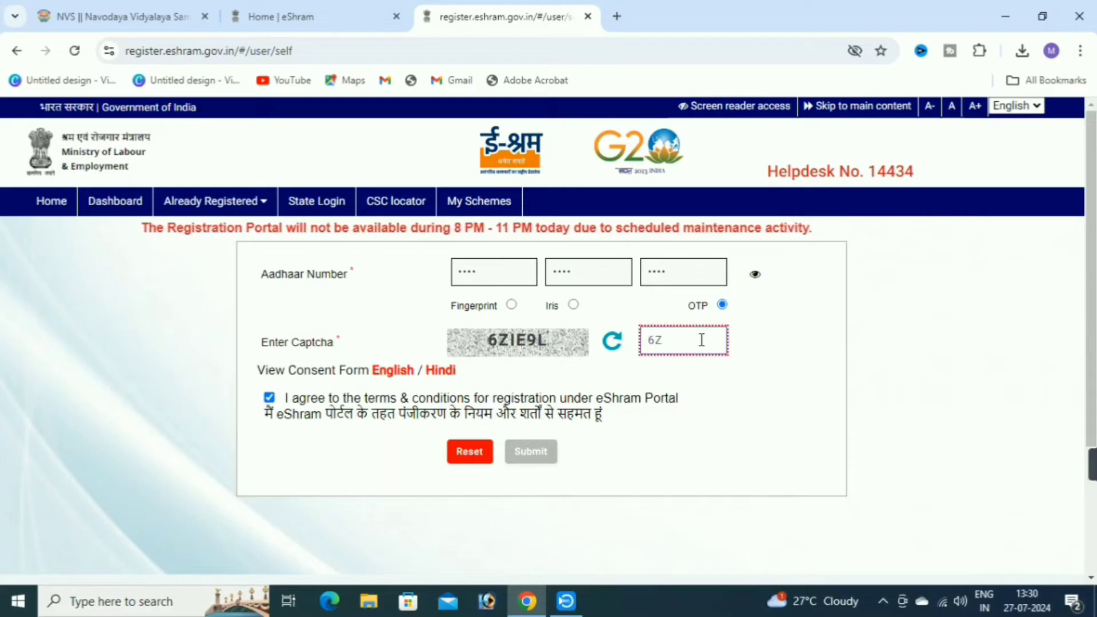
{"action": "type", "text": "IE9L"}
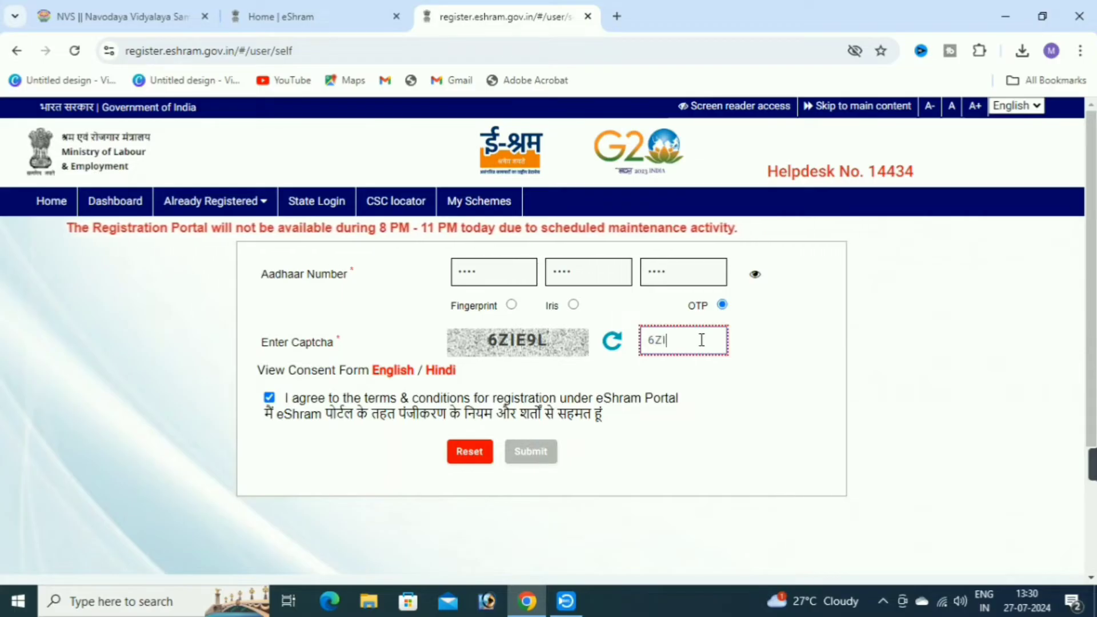
{"action": "left_click", "coordinate": [527, 453]}
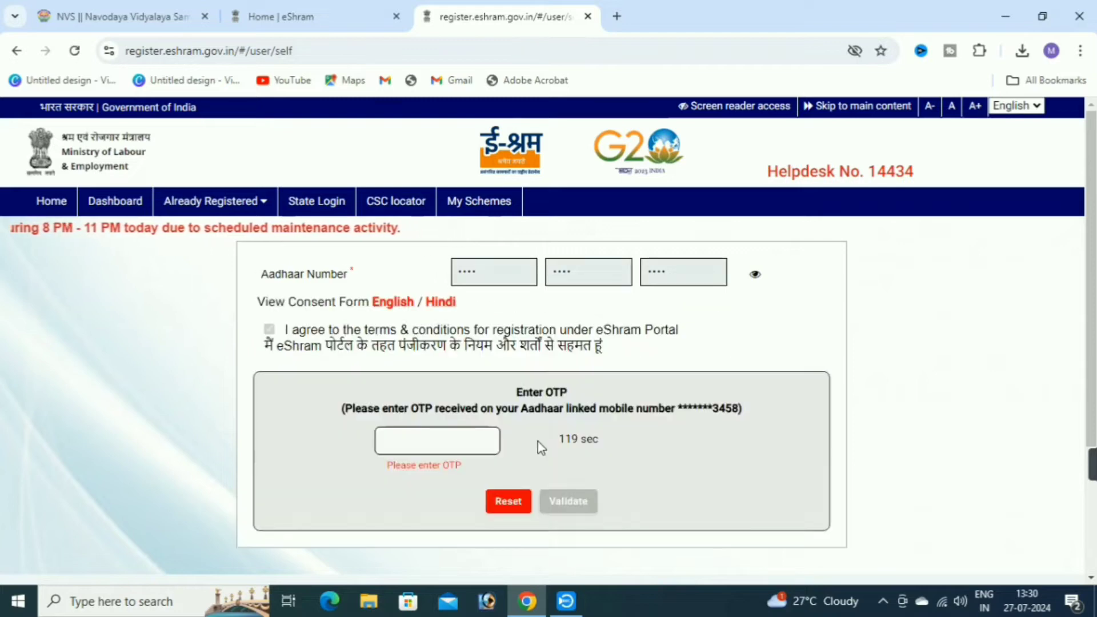
Step: Enter the Aadhaar OTP that was received and validate it
{"action": "left_click", "coordinate": [419, 429]}
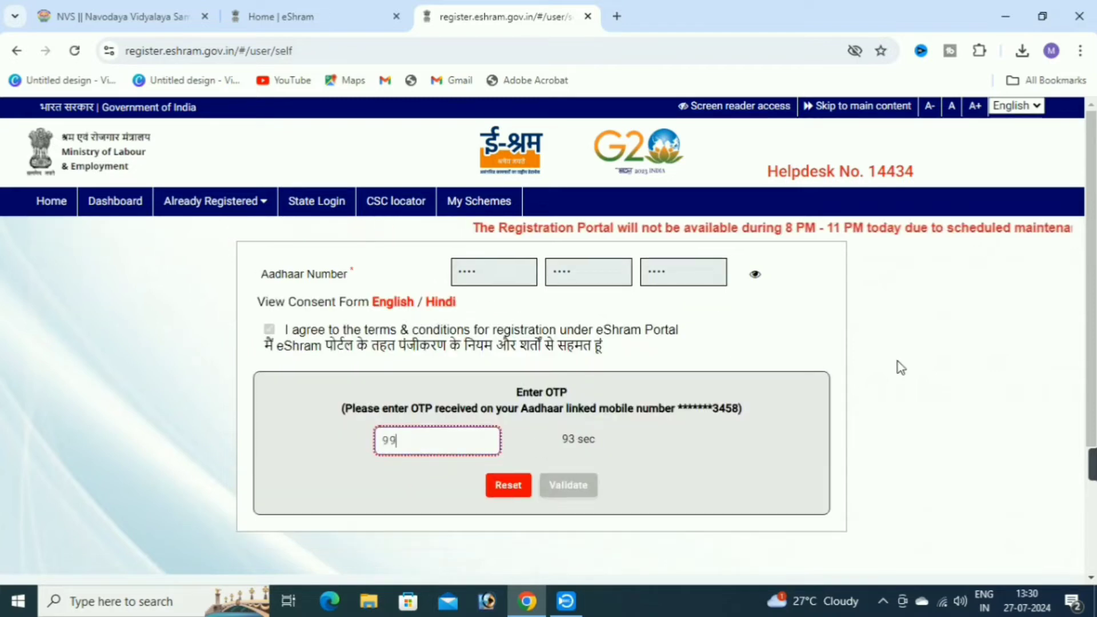
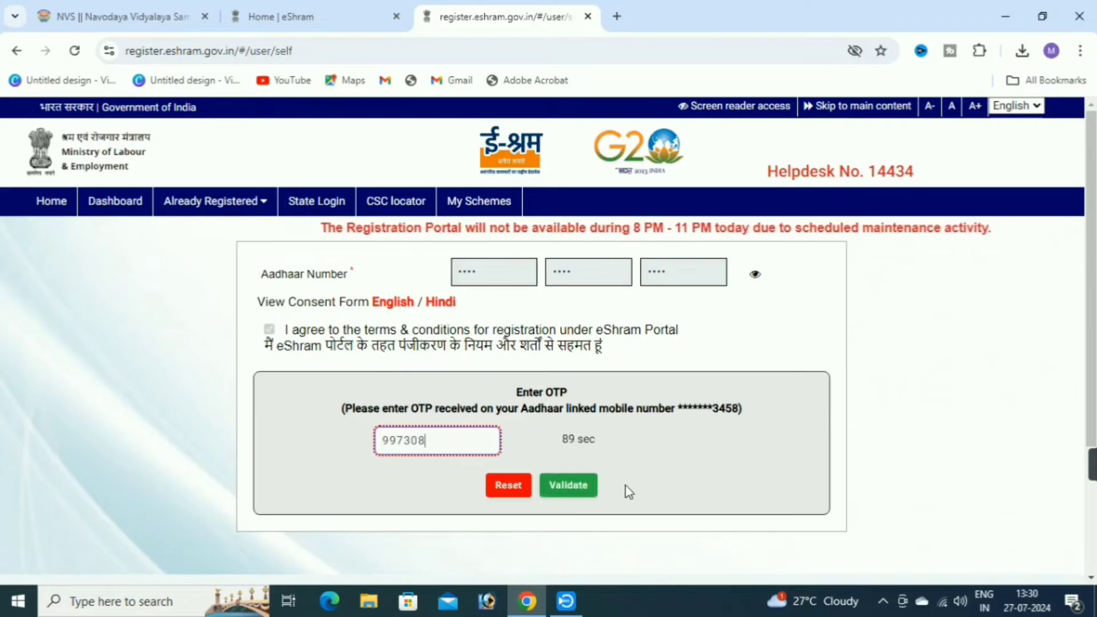
{"action": "left_click", "coordinate": [569, 484]}
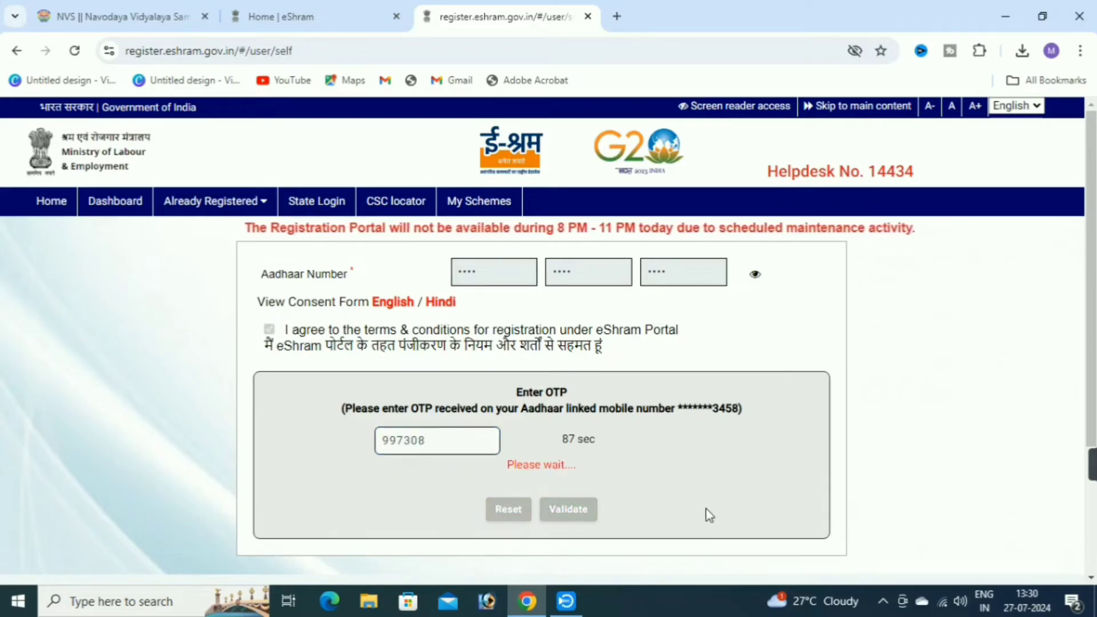
Step: Continue to the personal information form and set marital status to Married
{"action": "scroll", "coordinate": [586, 391], "scroll_direction": "down", "scroll_amount": 2}
{"action": "scroll", "coordinate": [590, 396], "scroll_direction": "down", "scroll_amount": 1}
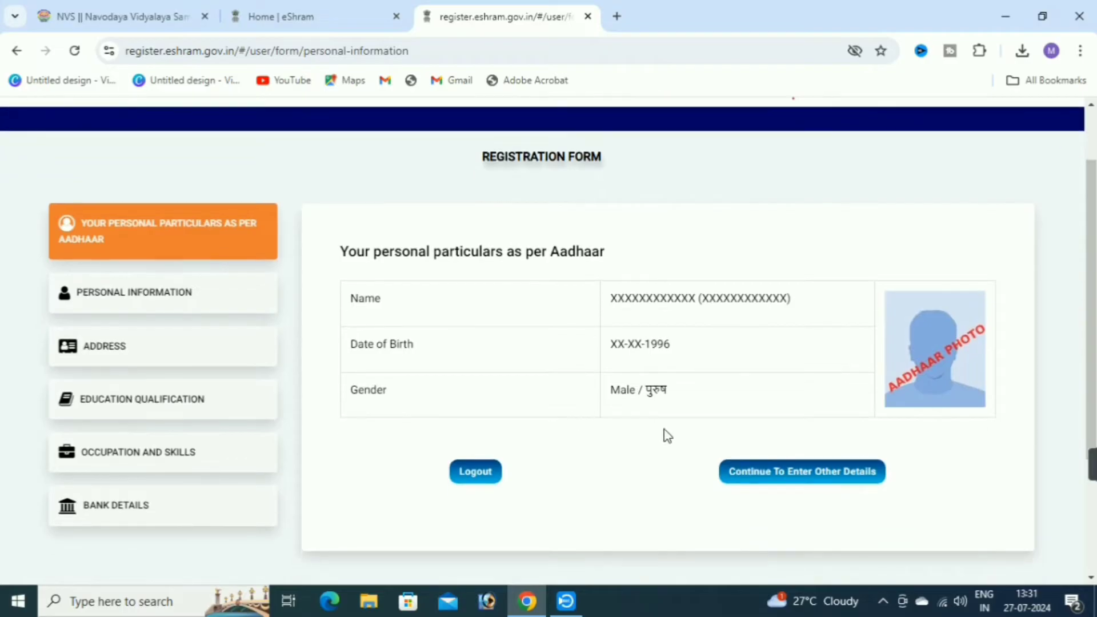
{"action": "left_click", "coordinate": [782, 478]}
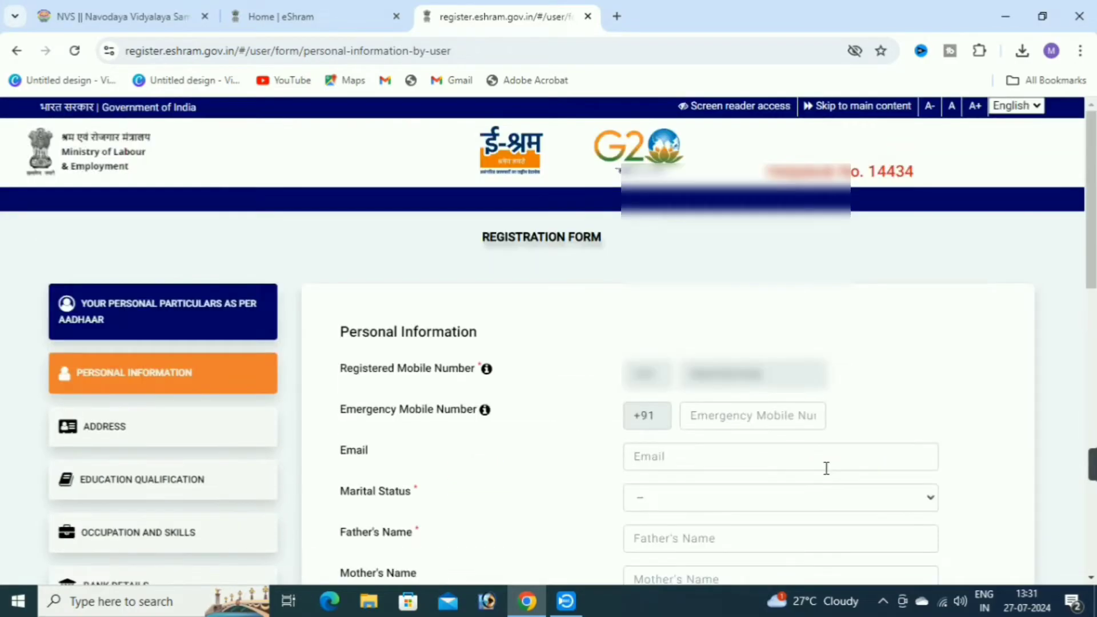
{"action": "scroll", "coordinate": [591, 420], "scroll_direction": "down", "scroll_amount": 2}
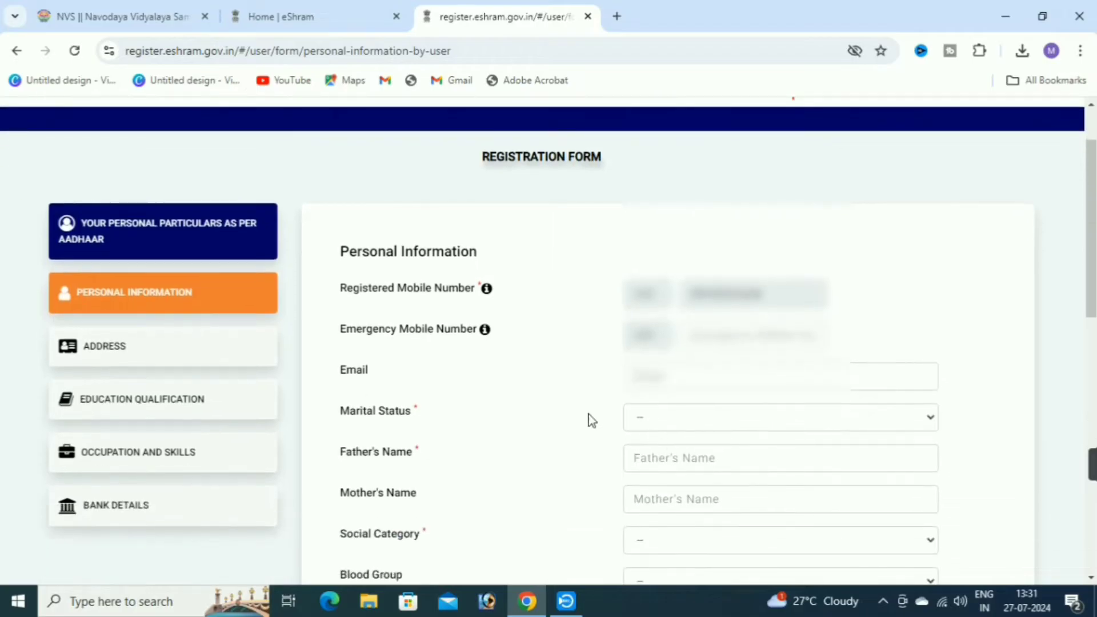
{"action": "scroll", "coordinate": [619, 431], "scroll_direction": "down", "scroll_amount": 2}
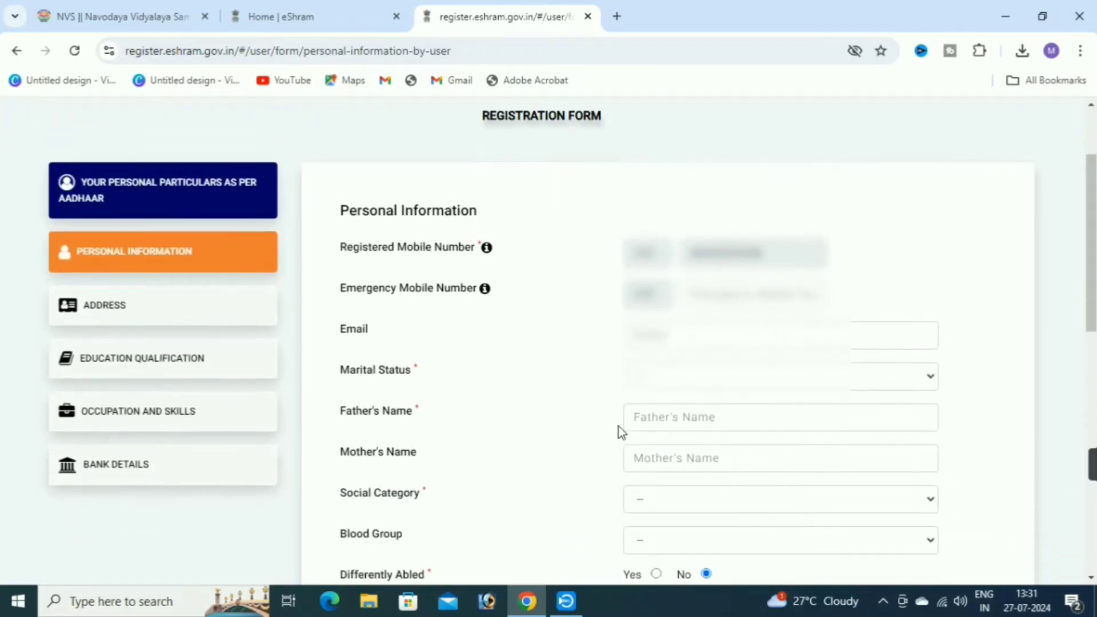
{"action": "left_click", "coordinate": [731, 337]}
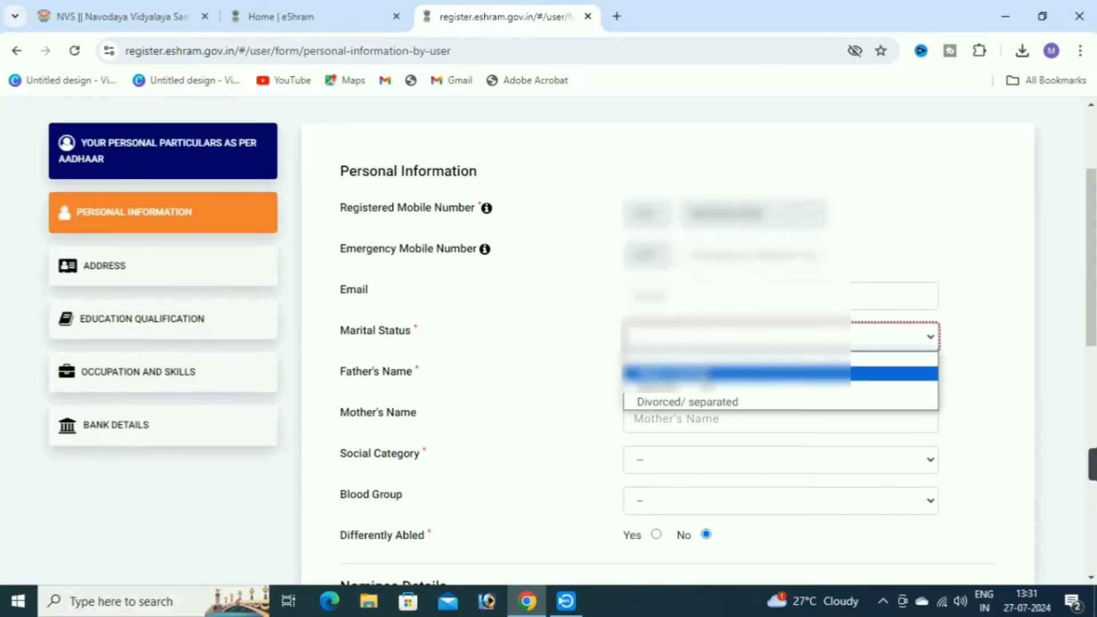
{"action": "left_click", "coordinate": [720, 374]}
Step: Fill in the father's name and the mother's name
{"action": "left_click", "coordinate": [692, 382]}
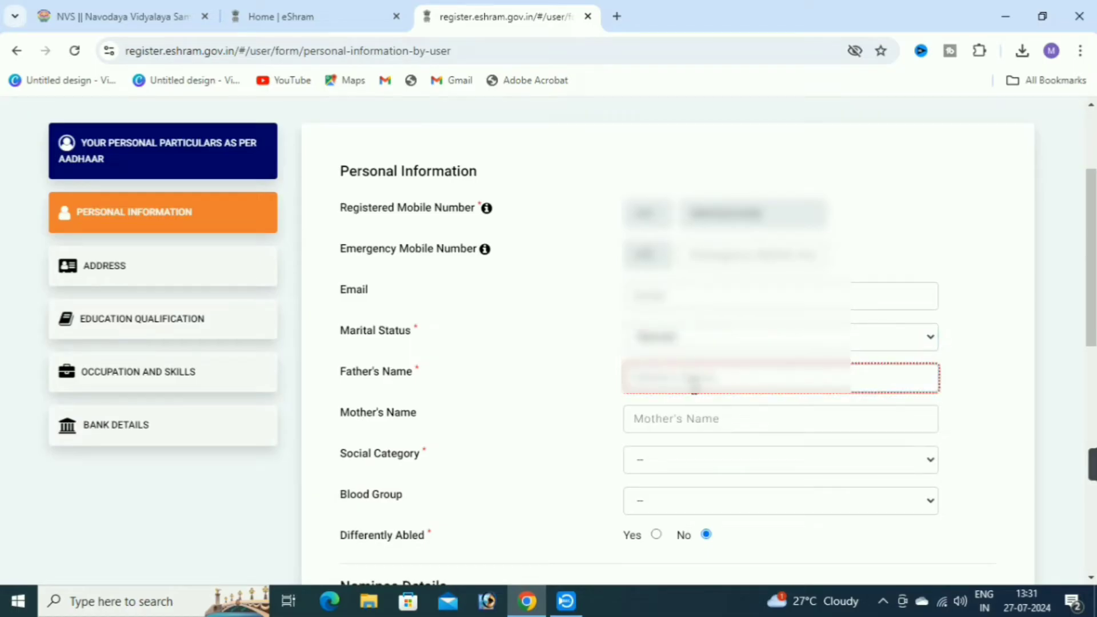
{"action": "type", "text": "xxxxxxxx"}
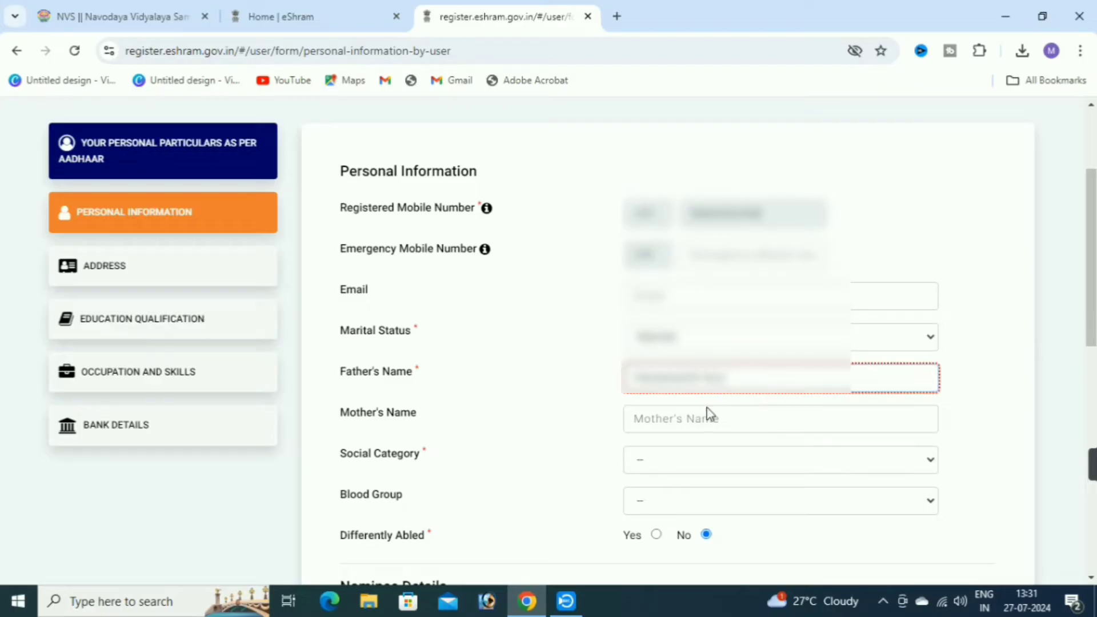
{"action": "left_click", "coordinate": [686, 422]}
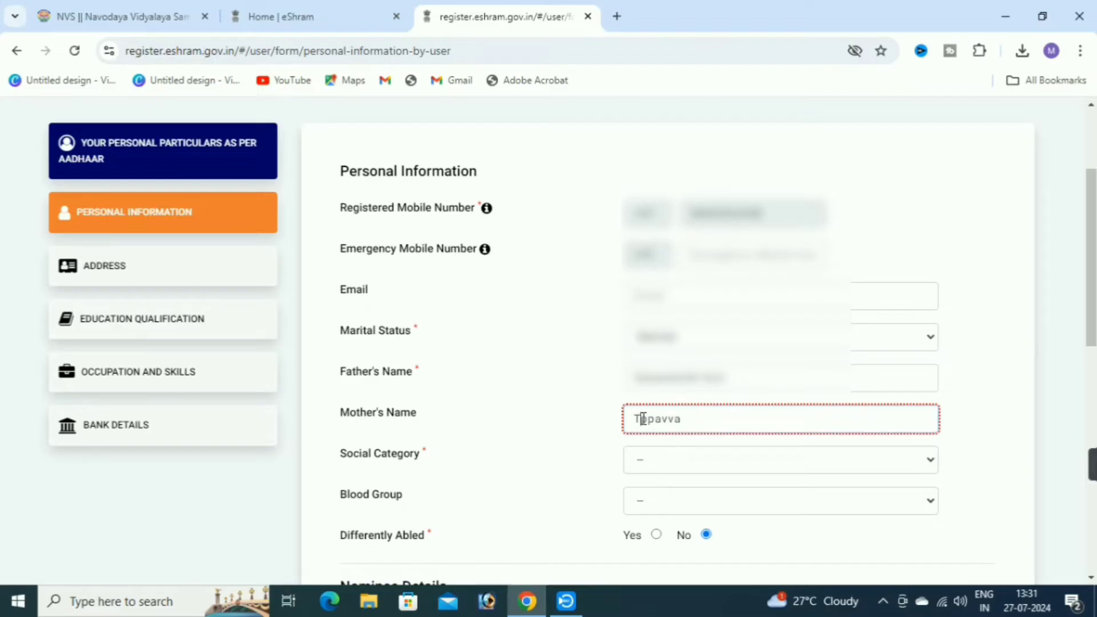
{"action": "type", "text": "i"}
Step: Set the social category to OBC and scroll down to Nominee Details
{"action": "left_click", "coordinate": [671, 461]}
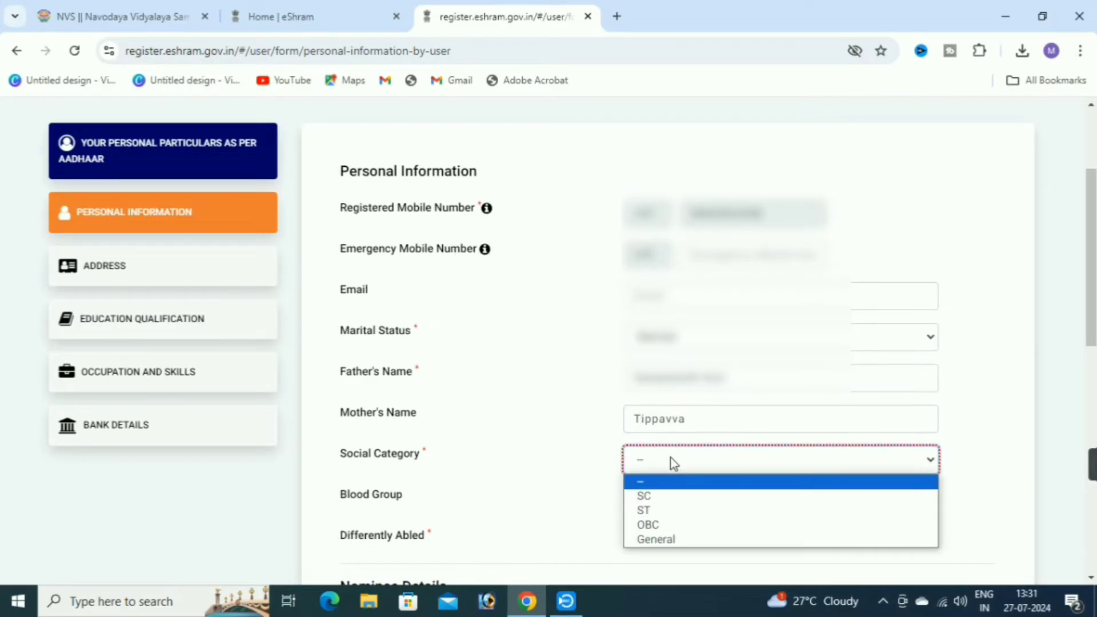
{"action": "left_click", "coordinate": [656, 524]}
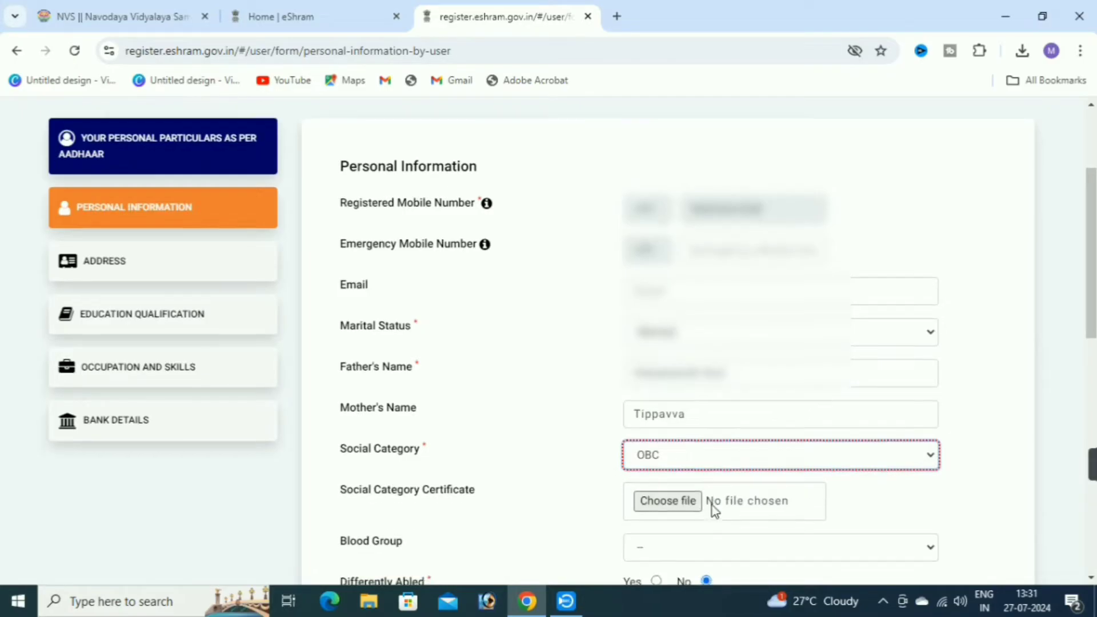
{"action": "scroll", "coordinate": [657, 486], "scroll_direction": "down", "scroll_amount": 1}
{"action": "scroll", "coordinate": [693, 479], "scroll_direction": "down", "scroll_amount": 2}
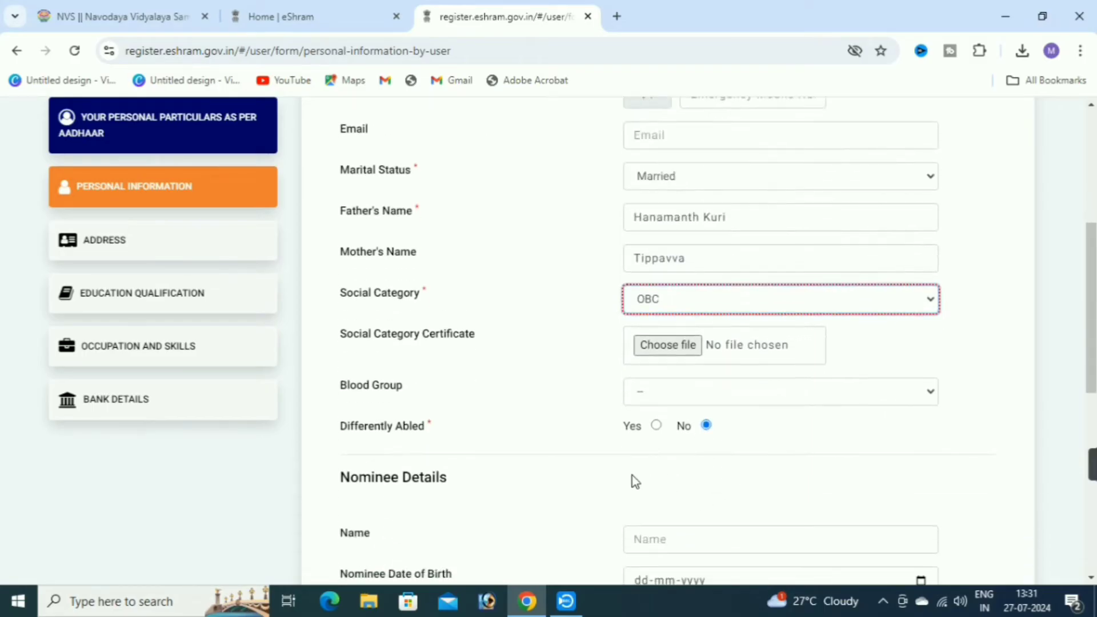
{"action": "scroll", "coordinate": [707, 409], "scroll_direction": "down", "scroll_amount": 1}
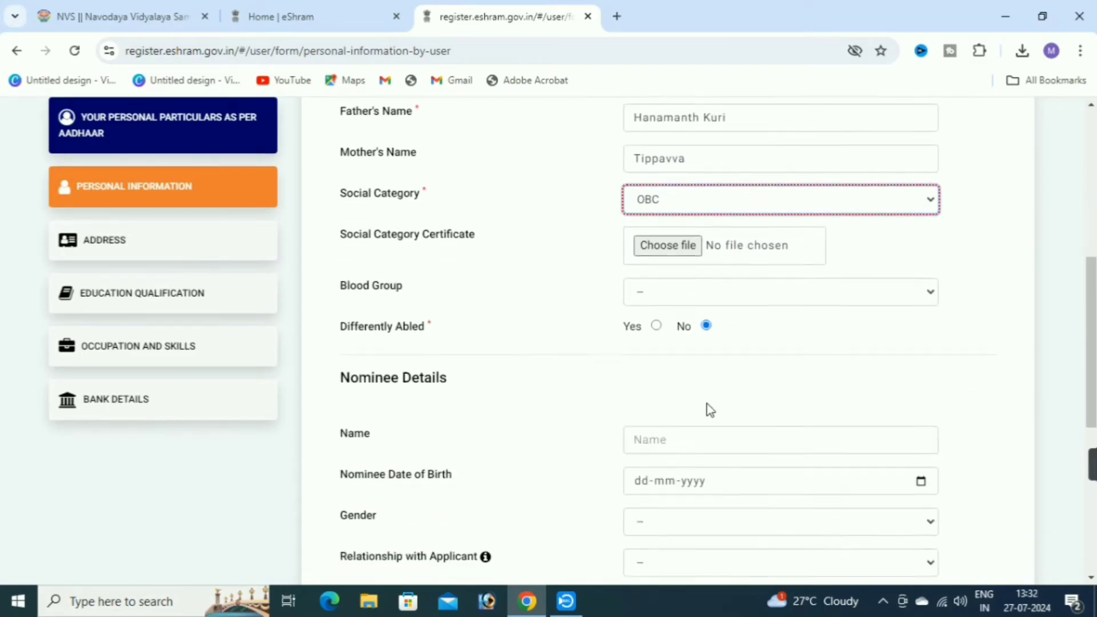
{"action": "scroll", "coordinate": [741, 390], "scroll_direction": "down", "scroll_amount": 1}
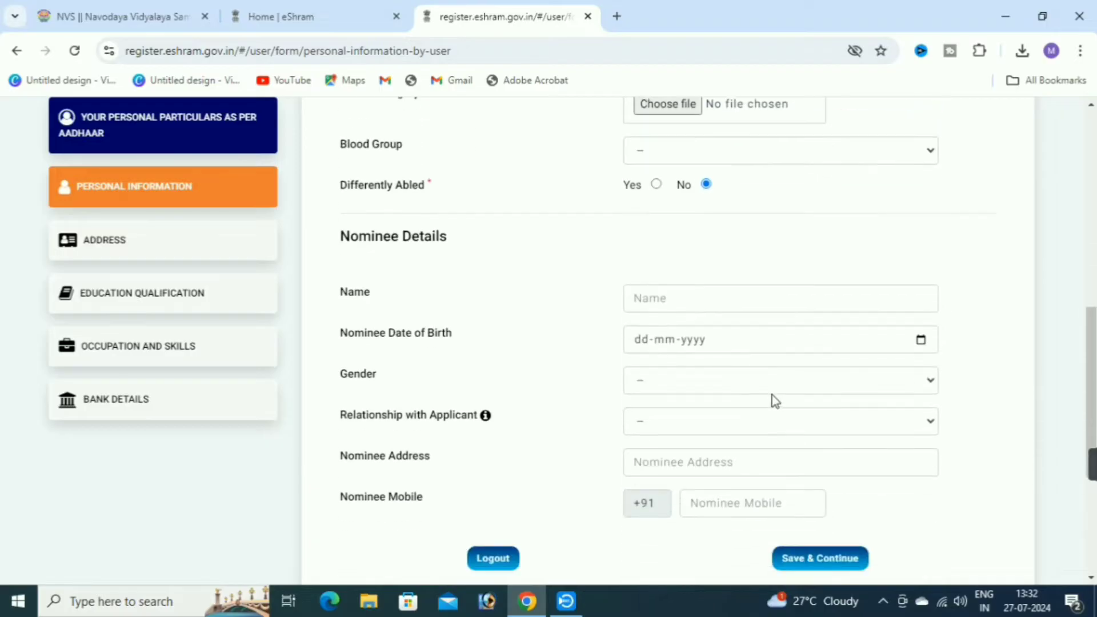
Step: Enter the nominee's name and set the birth date to 11 April 2001
{"action": "left_click", "coordinate": [703, 303]}
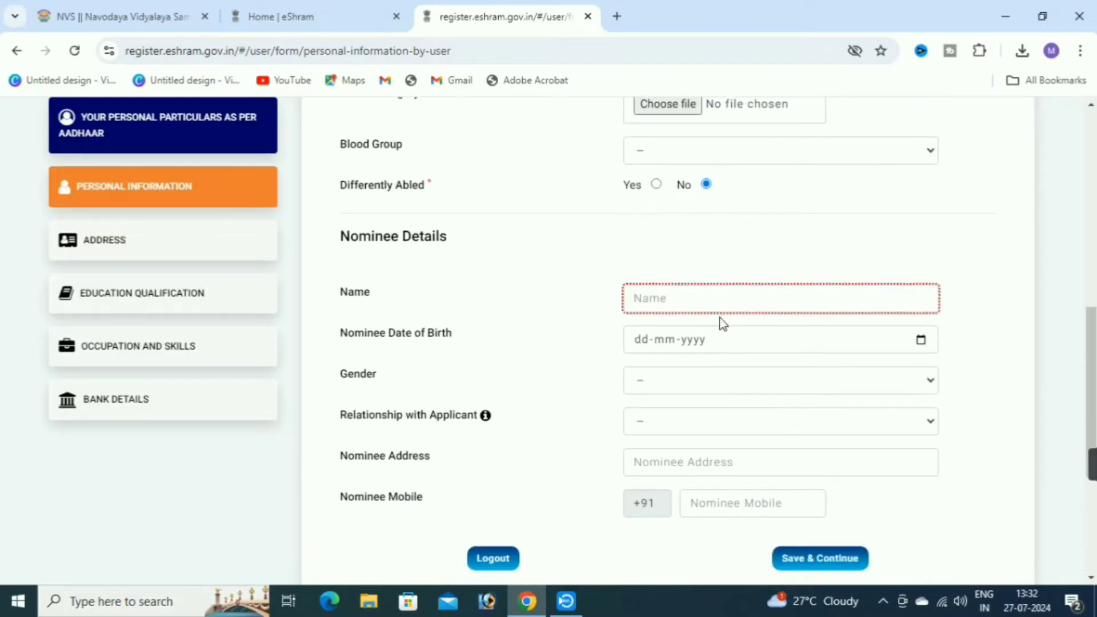
{"action": "left_click", "coordinate": [733, 342]}
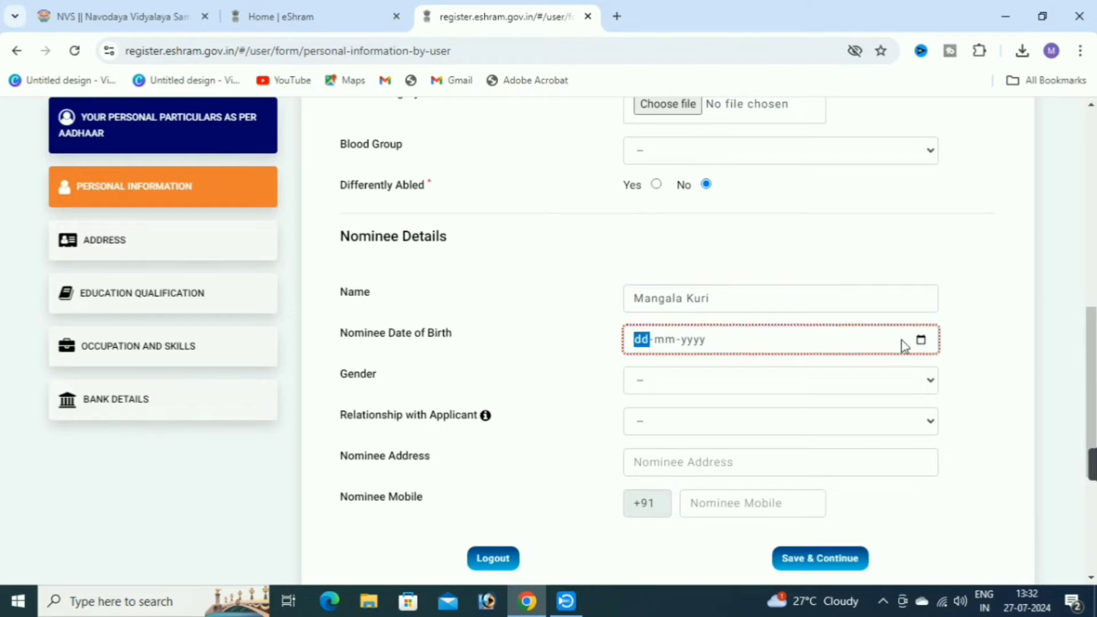
{"action": "left_click", "coordinate": [921, 340]}
{"action": "left_click", "coordinate": [674, 369]}
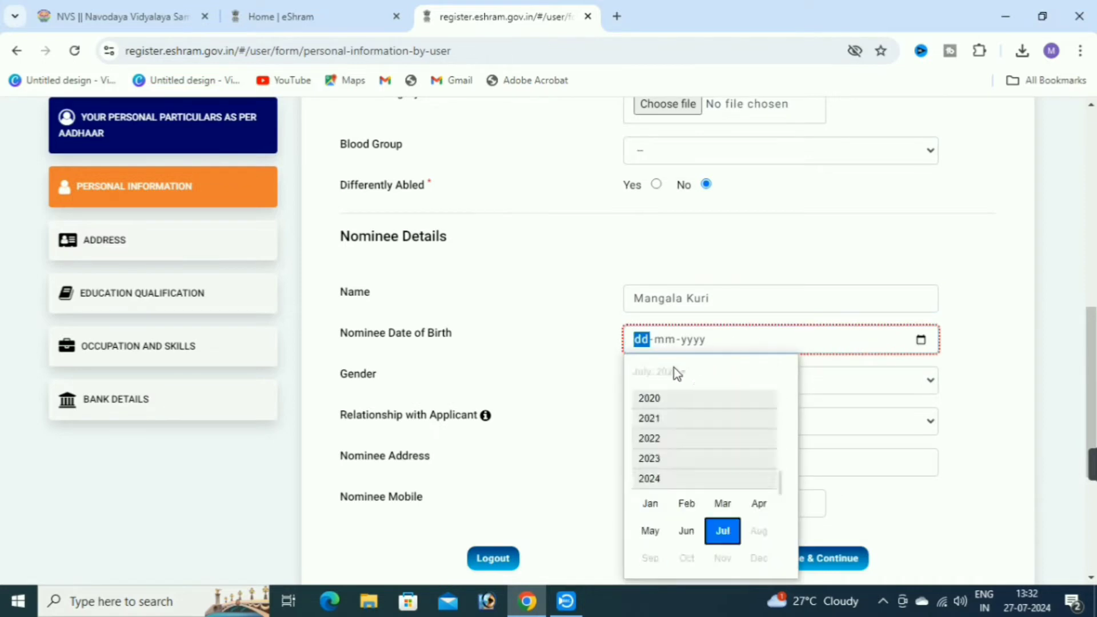
{"action": "scroll", "coordinate": [660, 398], "scroll_direction": "up", "scroll_amount": 5}
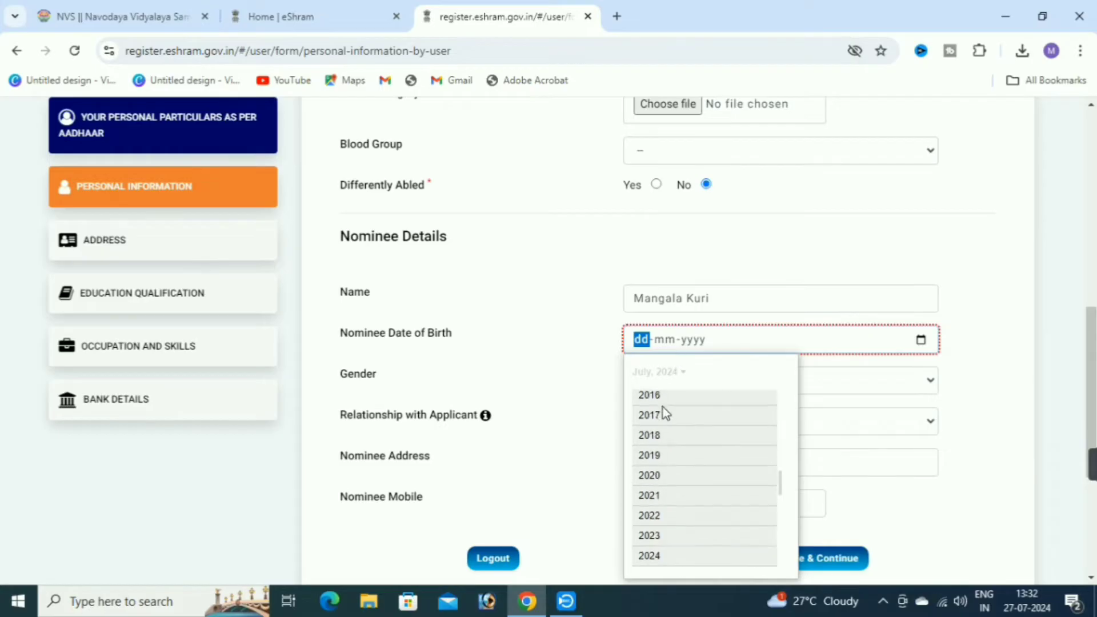
{"action": "scroll", "coordinate": [660, 427], "scroll_direction": "up", "scroll_amount": 5}
{"action": "left_click", "coordinate": [657, 400]}
{"action": "left_click", "coordinate": [762, 426]}
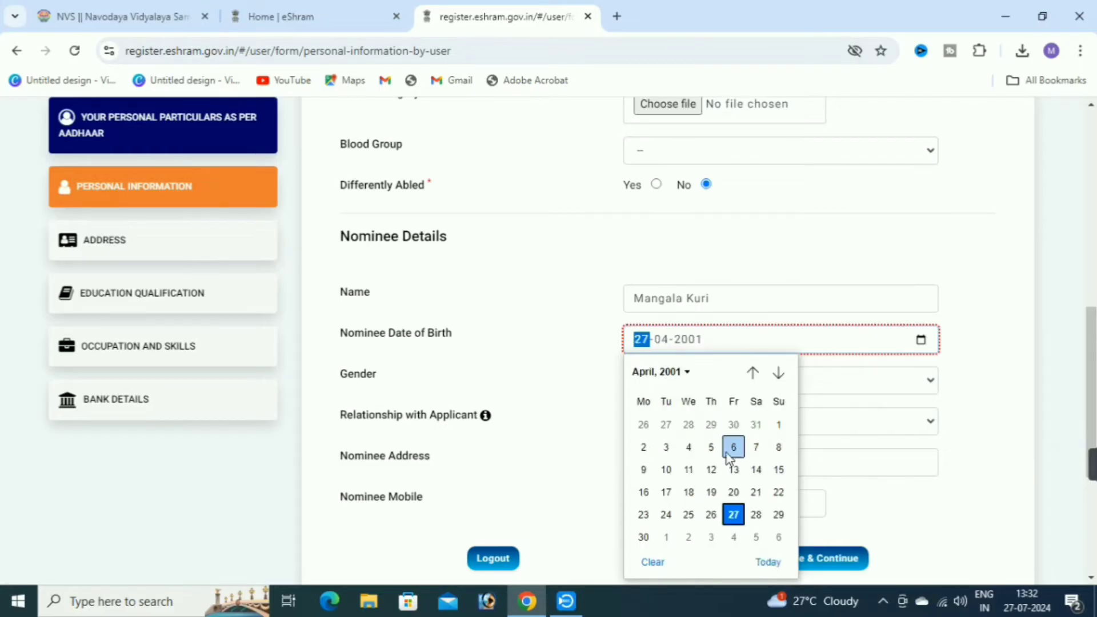
{"action": "left_click", "coordinate": [688, 469]}
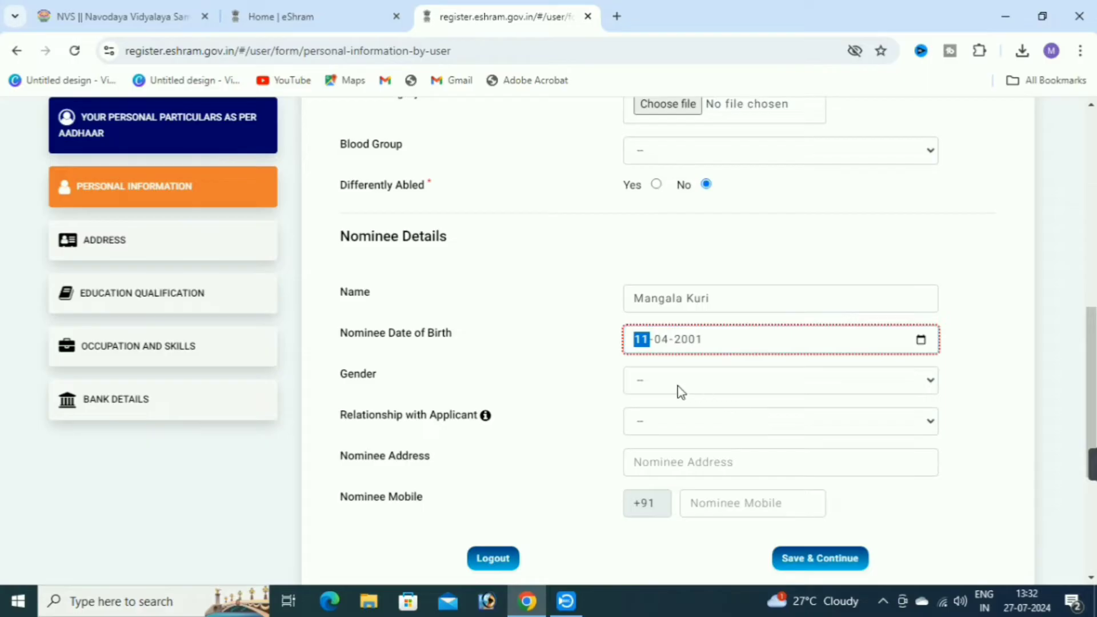
Step: Set the nominee's gender to Female and the relationship to Wife
{"action": "left_click", "coordinate": [680, 391]}
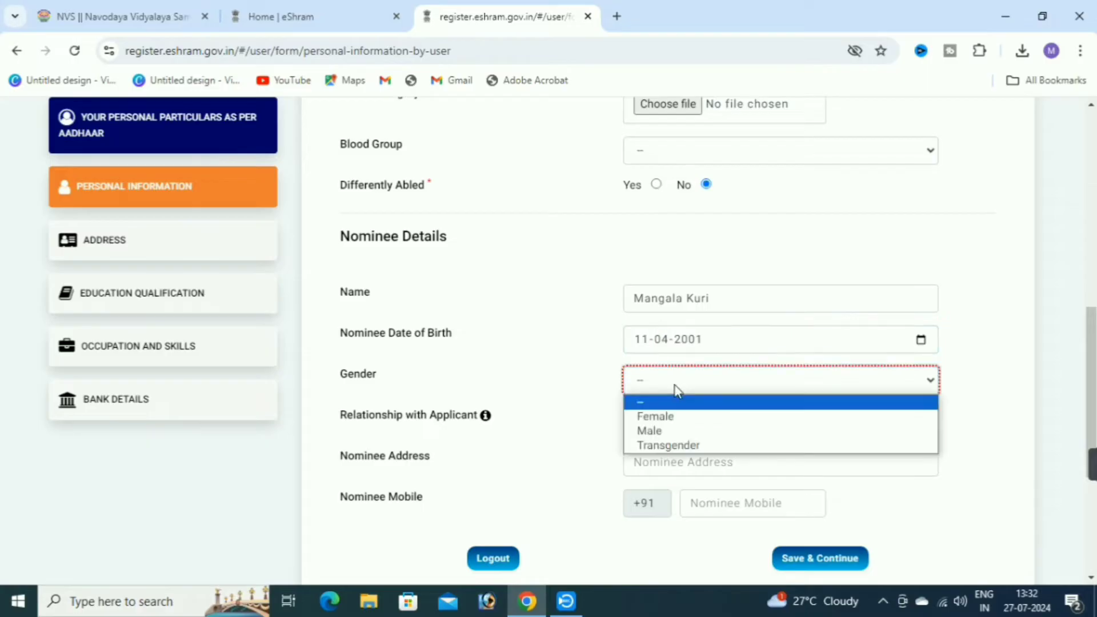
{"action": "left_click", "coordinate": [655, 416]}
{"action": "scroll", "coordinate": [669, 410], "scroll_direction": "down", "scroll_amount": 2}
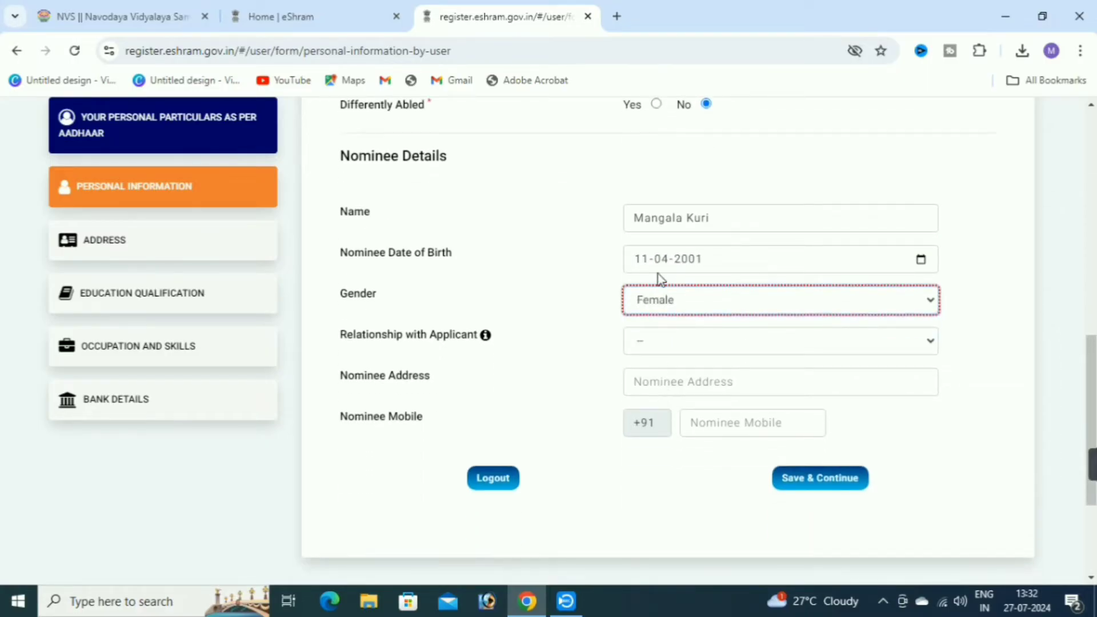
{"action": "left_click", "coordinate": [676, 347]}
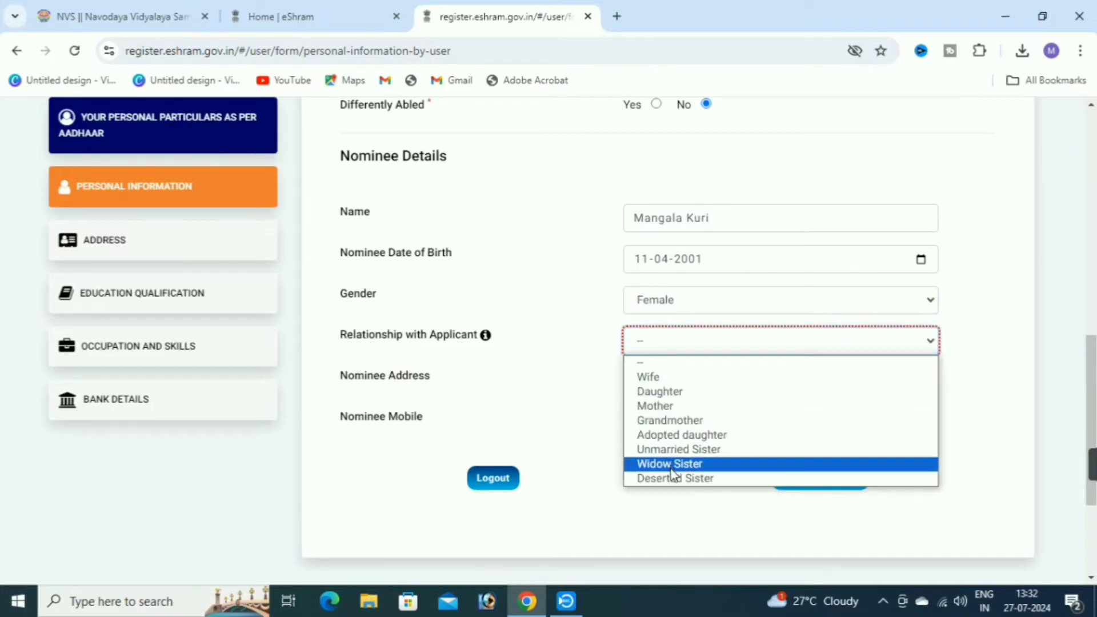
{"action": "left_click", "coordinate": [657, 378]}
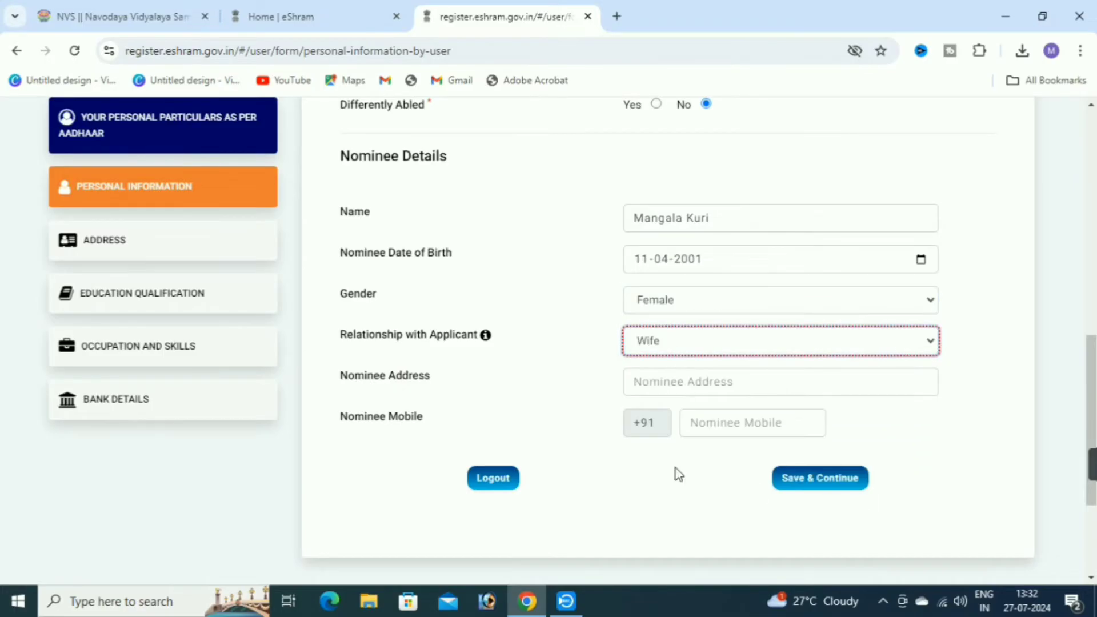
Step: Enter the nominee's address and mobile number, then save and continue
{"action": "left_click", "coordinate": [677, 384]}
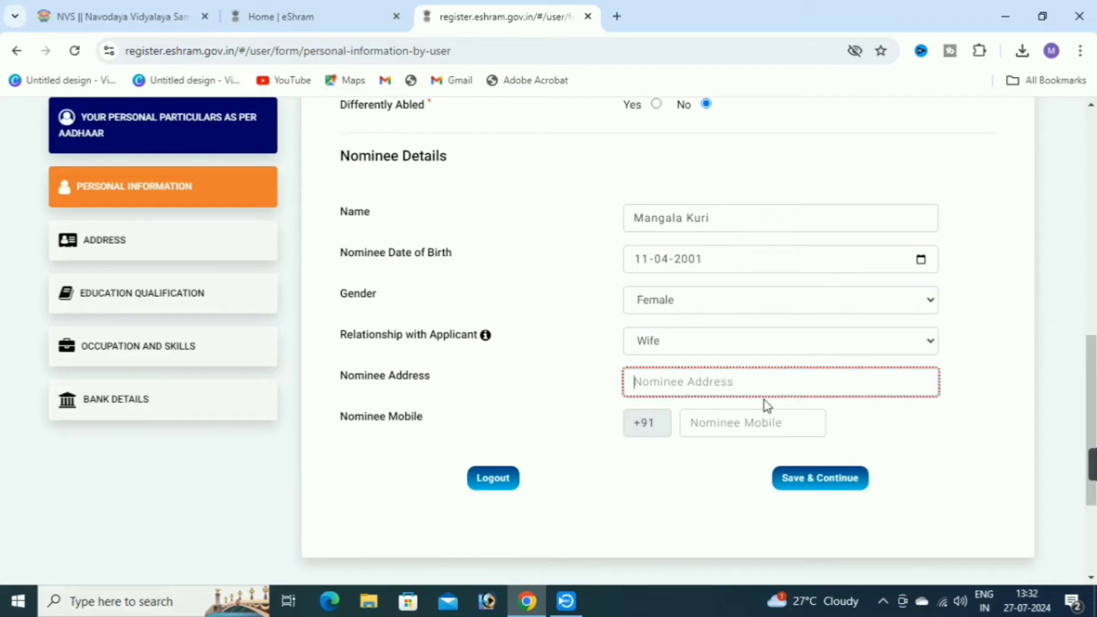
{"action": "type", "text": "Yara"}
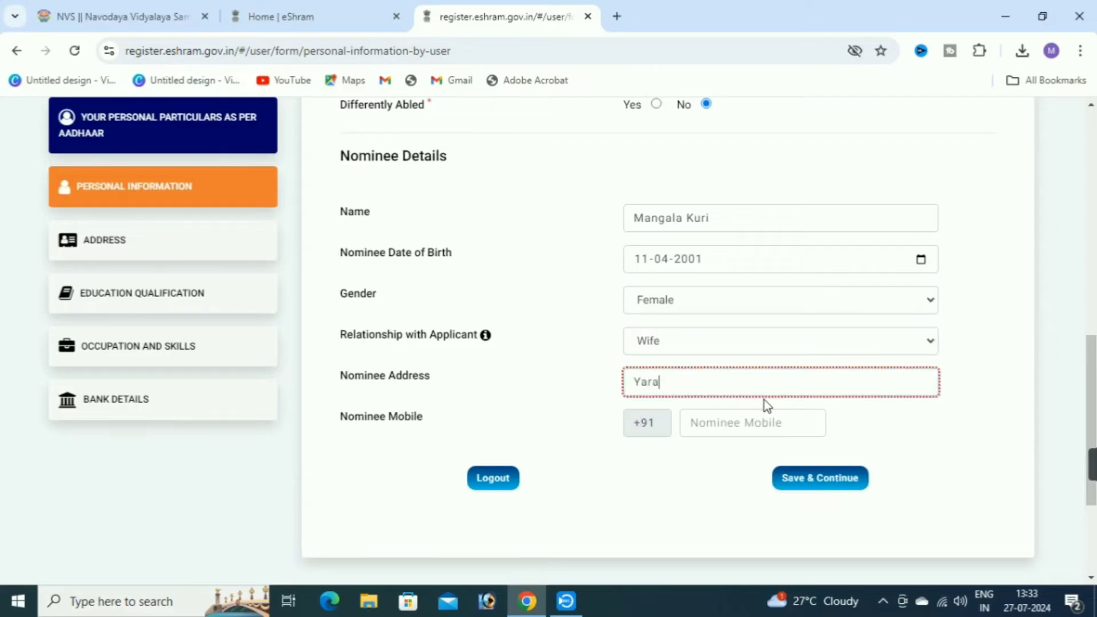
{"action": "type", "text": "goppa sb"}
{"action": "left_click", "coordinate": [720, 426]}
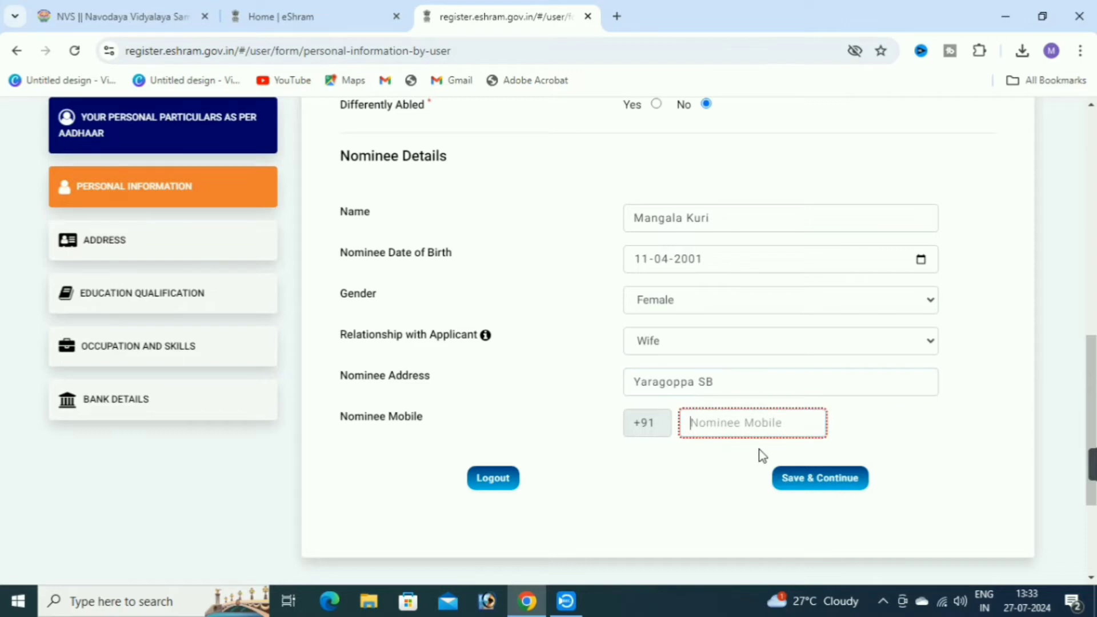
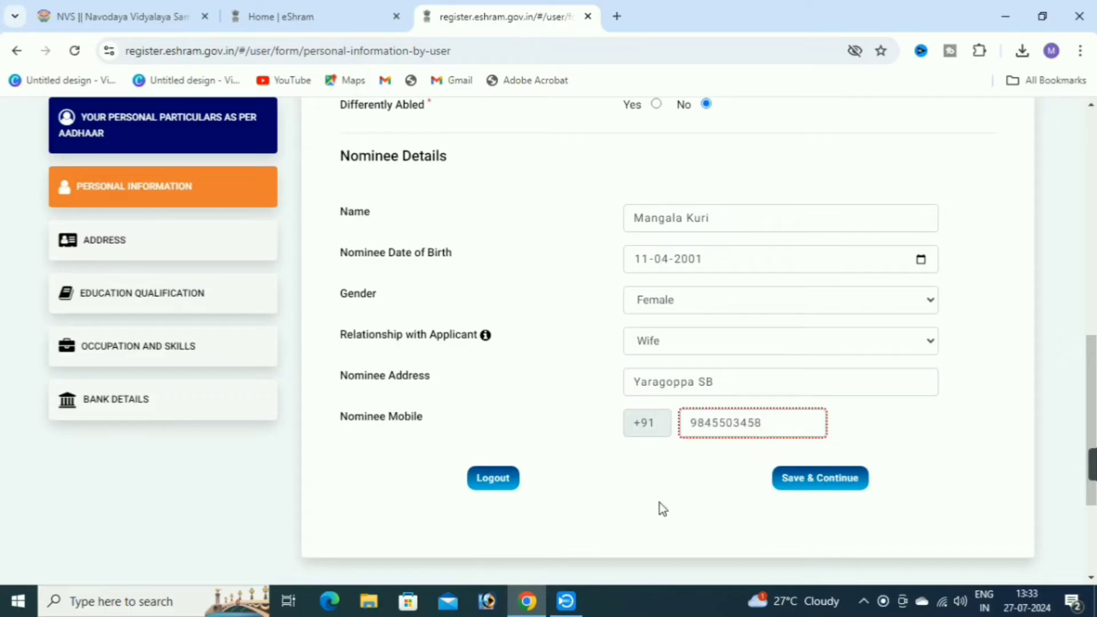
{"action": "left_click", "coordinate": [834, 482]}
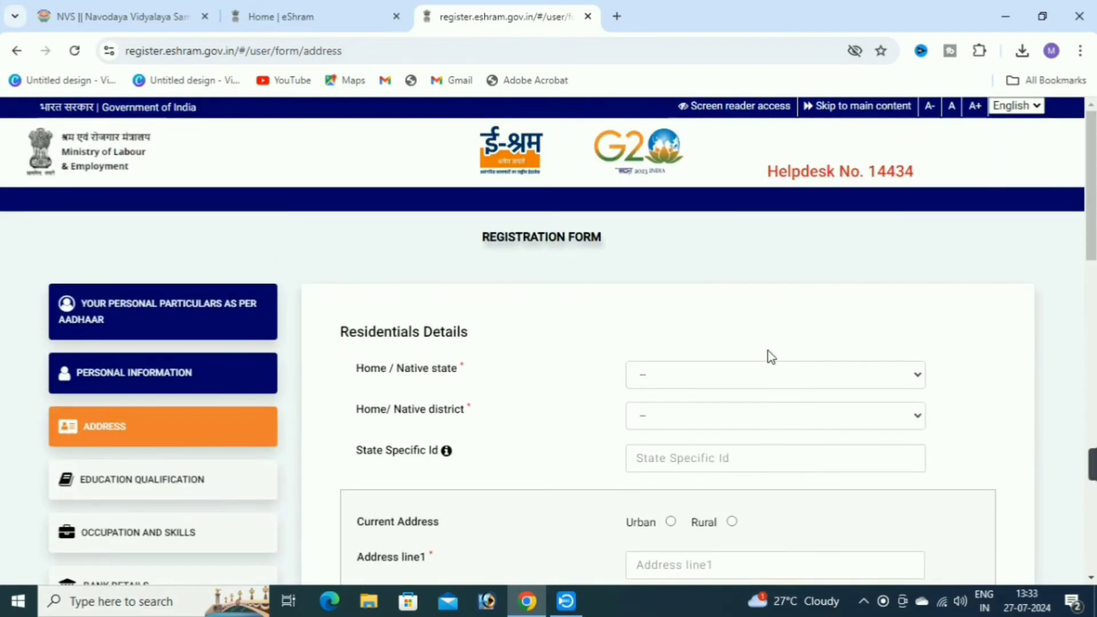
Step: Set home state to KARNATAKA and home district to BAGALKOTE, and mark the current address as Rural
{"action": "left_click", "coordinate": [777, 371]}
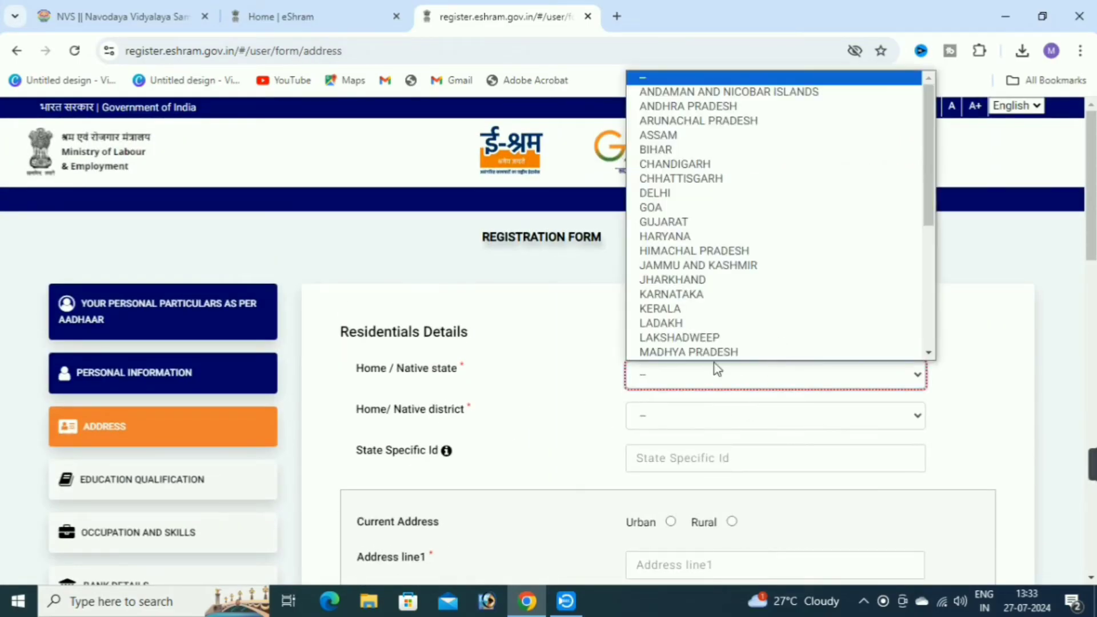
{"action": "left_click", "coordinate": [685, 293]}
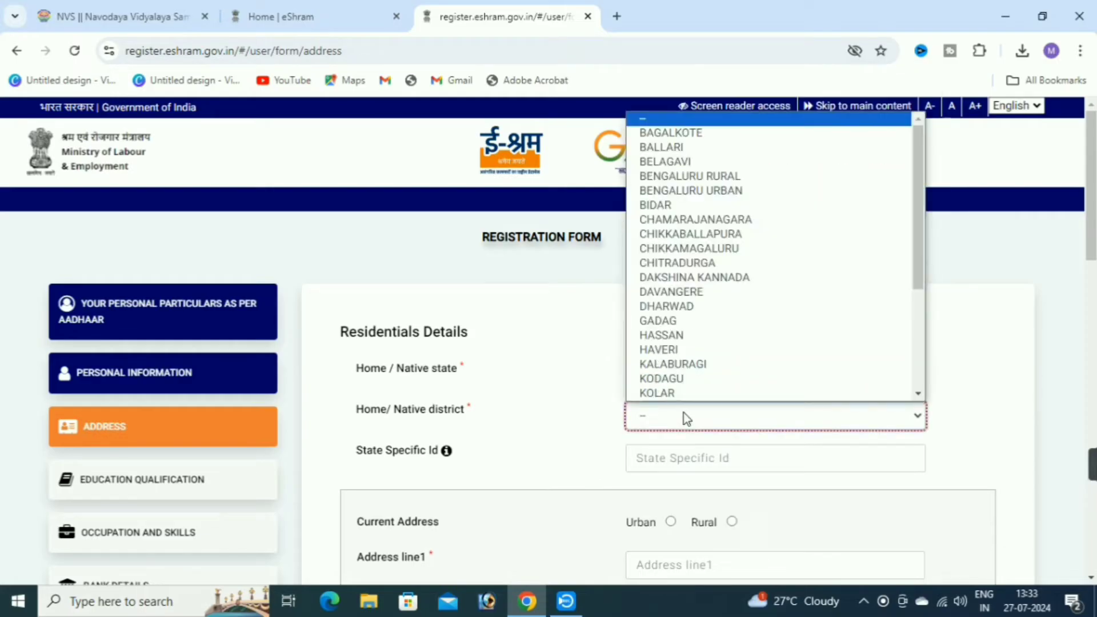
{"action": "left_click", "coordinate": [673, 135]}
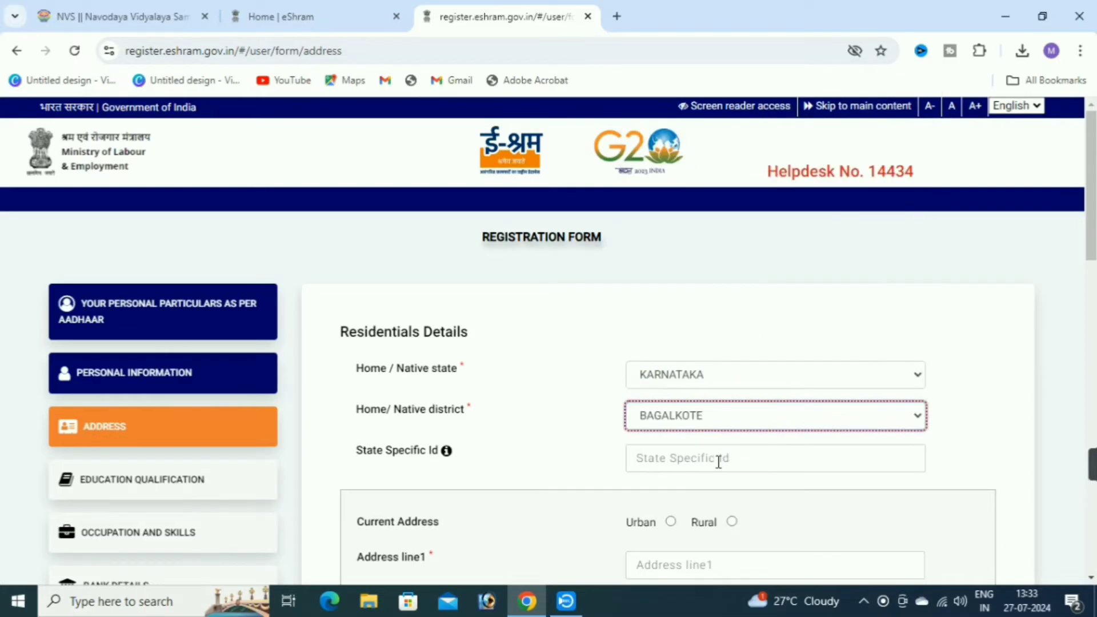
{"action": "scroll", "coordinate": [742, 451], "scroll_direction": "down", "scroll_amount": 3}
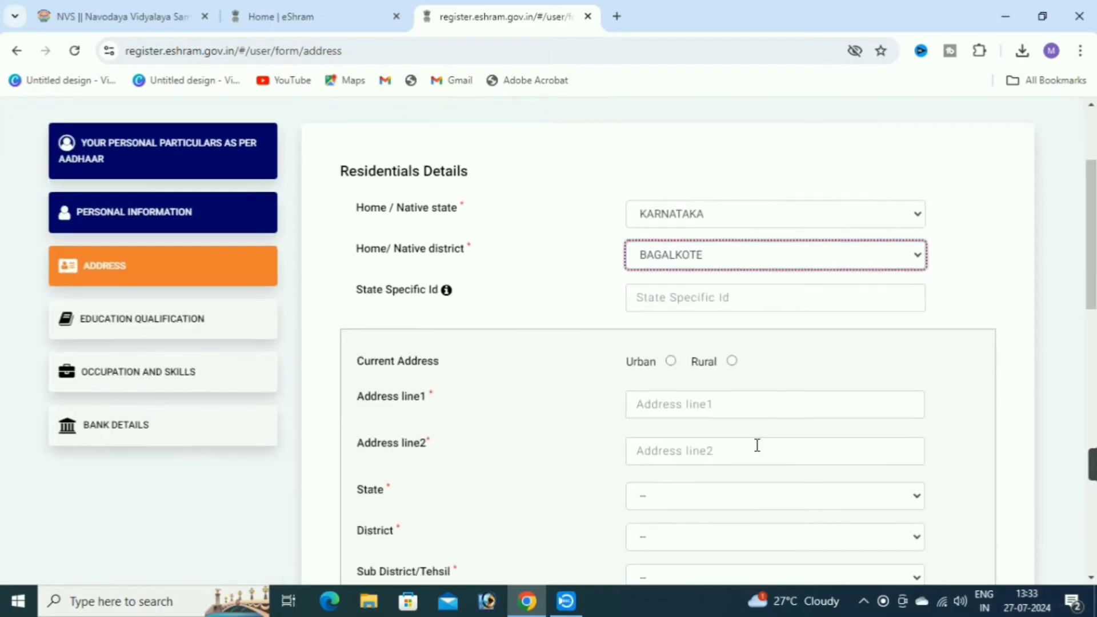
{"action": "left_click", "coordinate": [731, 361]}
{"action": "scroll", "coordinate": [720, 399], "scroll_direction": "down", "scroll_amount": 2}
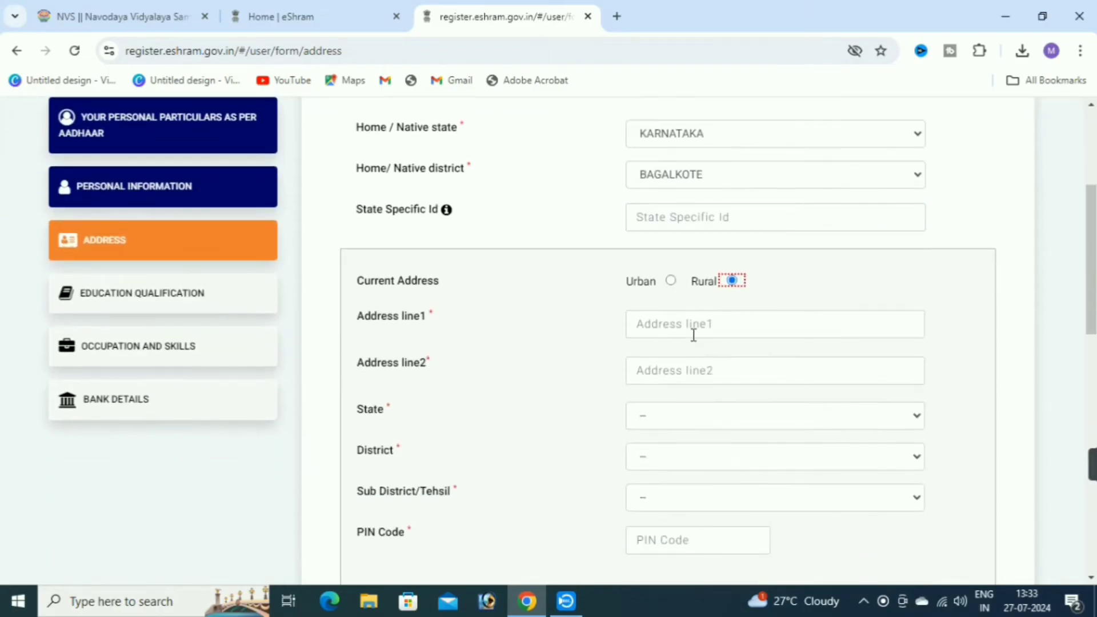
{"action": "left_click", "coordinate": [698, 324]}
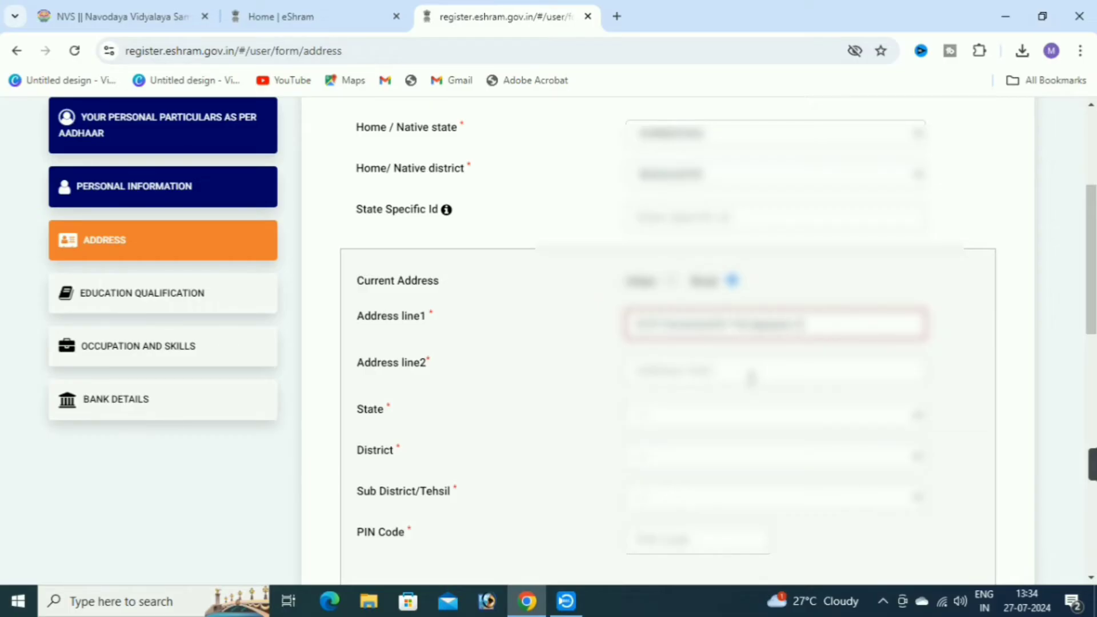
Step: Enter the second current-address line and choose the state and district
{"action": "left_click", "coordinate": [670, 378]}
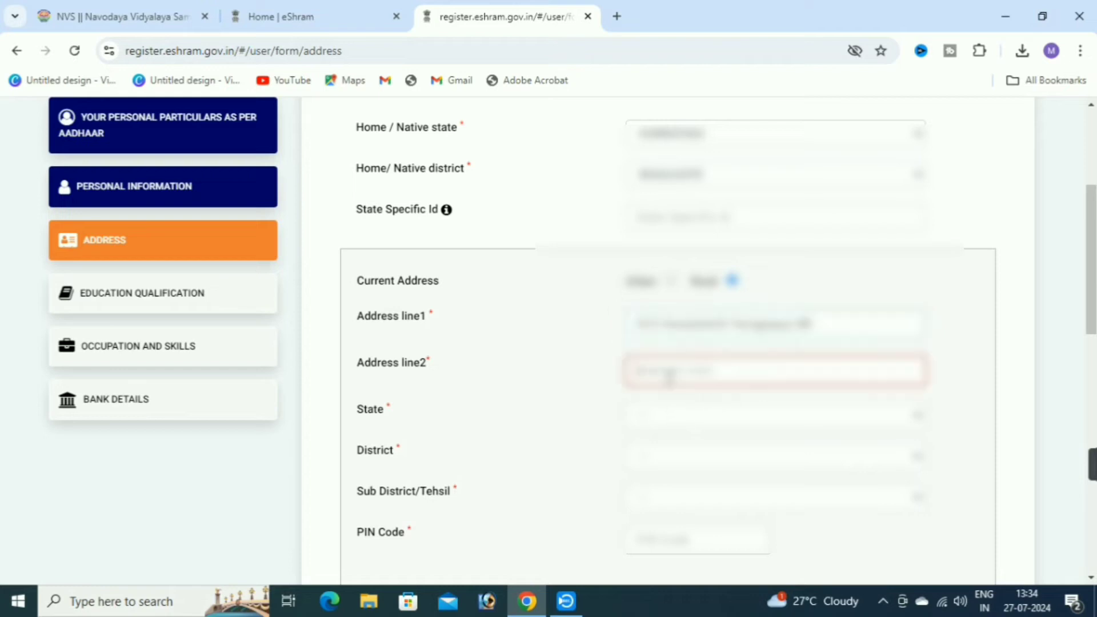
{"action": "type", "text": "Na"}
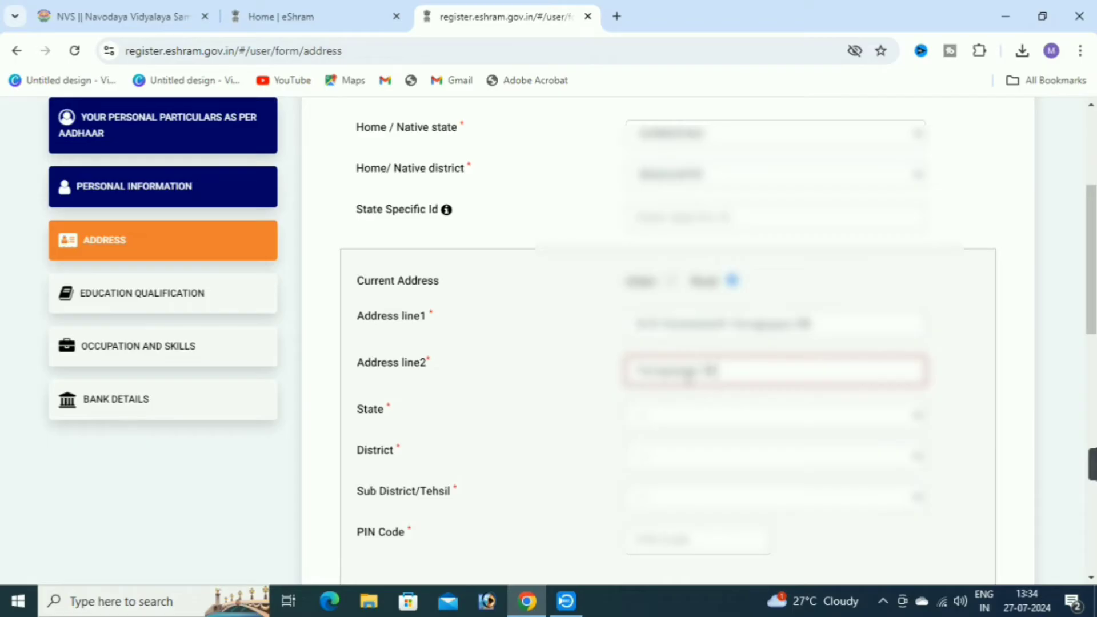
{"action": "left_click", "coordinate": [688, 426]}
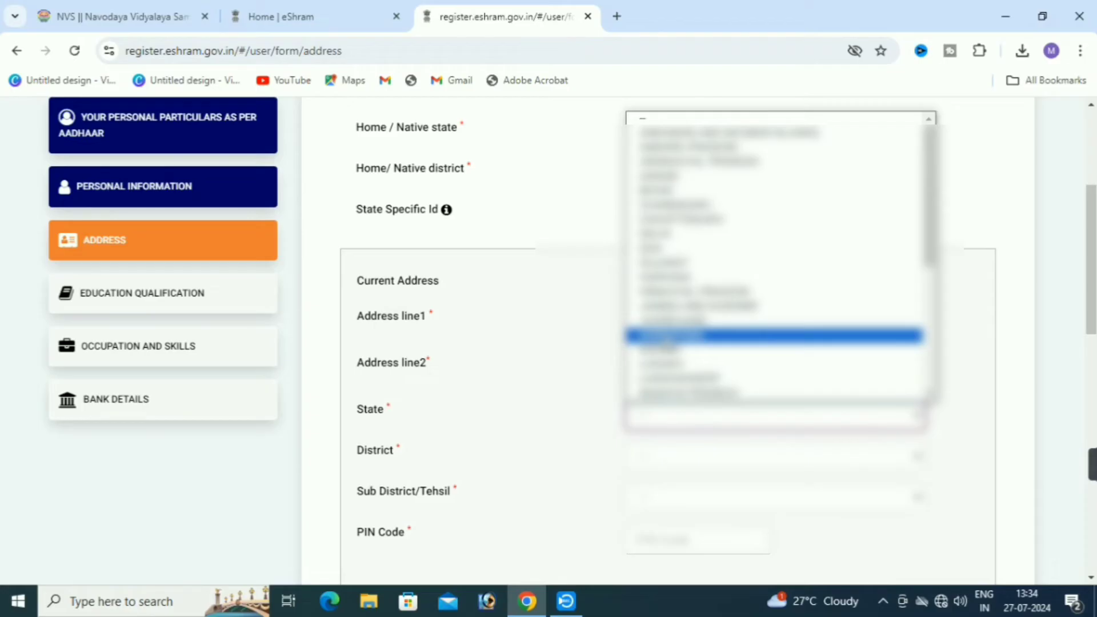
{"action": "left_click", "coordinate": [668, 335]}
{"action": "left_click", "coordinate": [662, 457]}
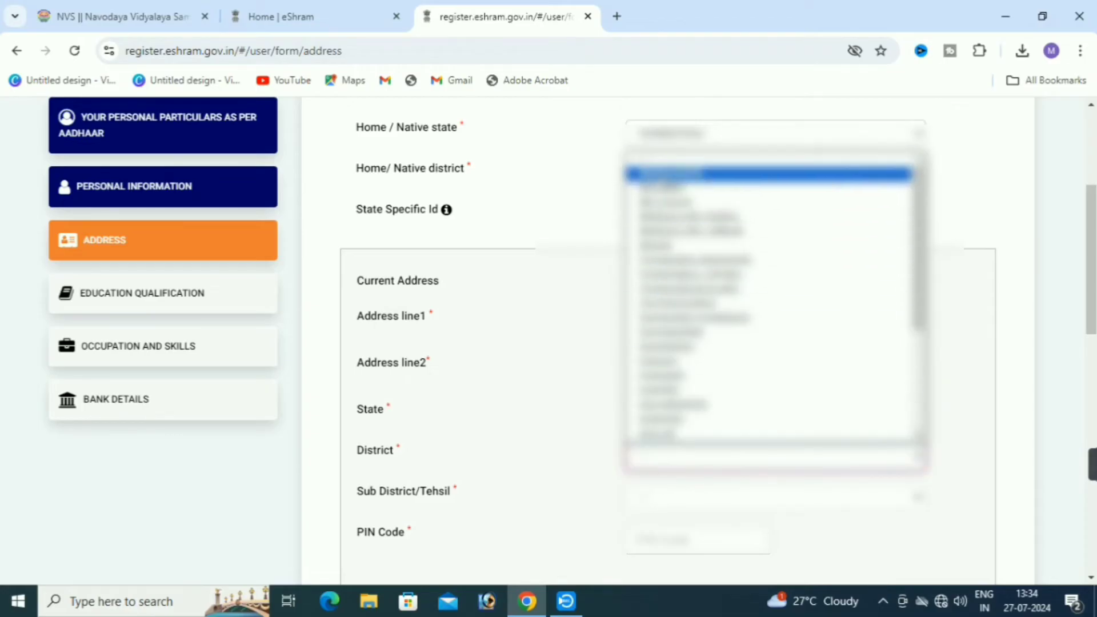
{"action": "left_click", "coordinate": [664, 176]}
Step: Choose the current-address village and enter the PIN code
{"action": "scroll", "coordinate": [693, 486], "scroll_direction": "down", "scroll_amount": 1}
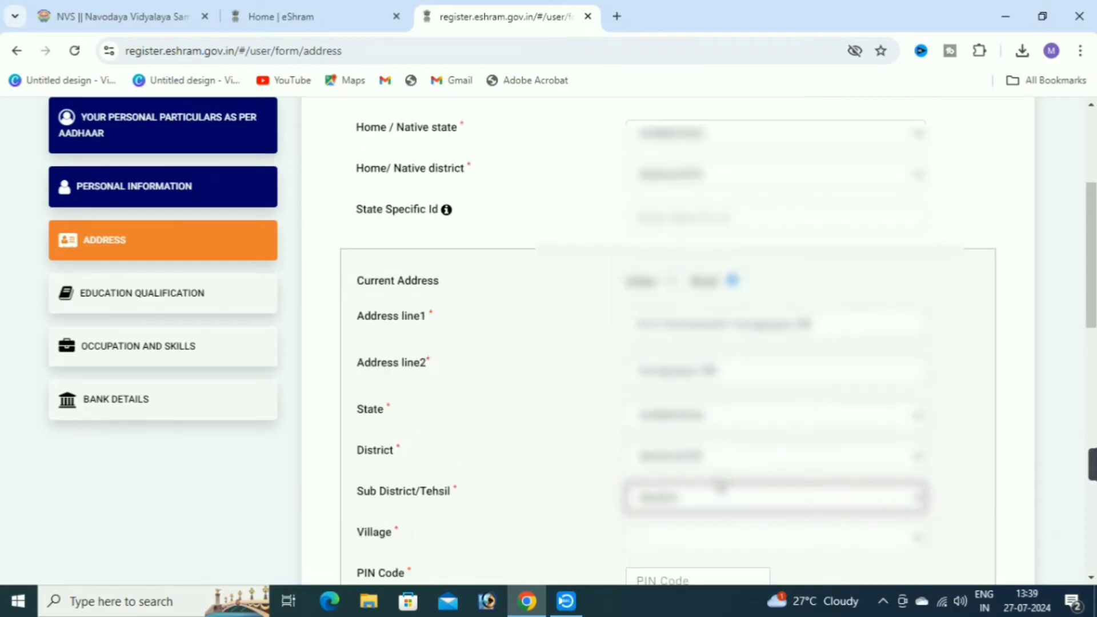
{"action": "scroll", "coordinate": [696, 503], "scroll_direction": "down", "scroll_amount": 1}
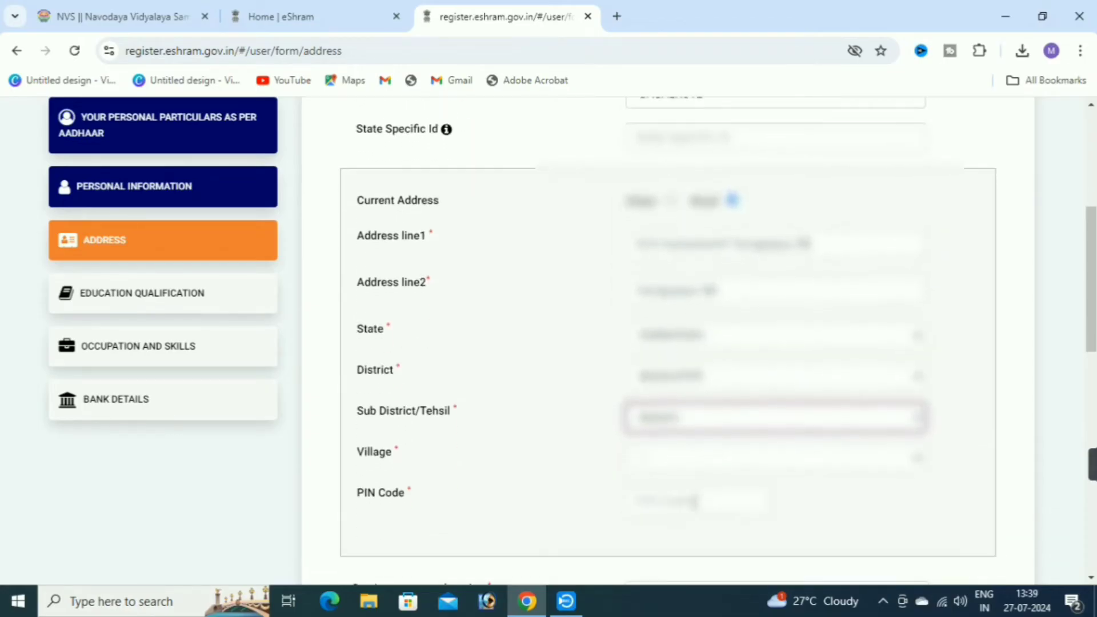
{"action": "left_click", "coordinate": [653, 459]}
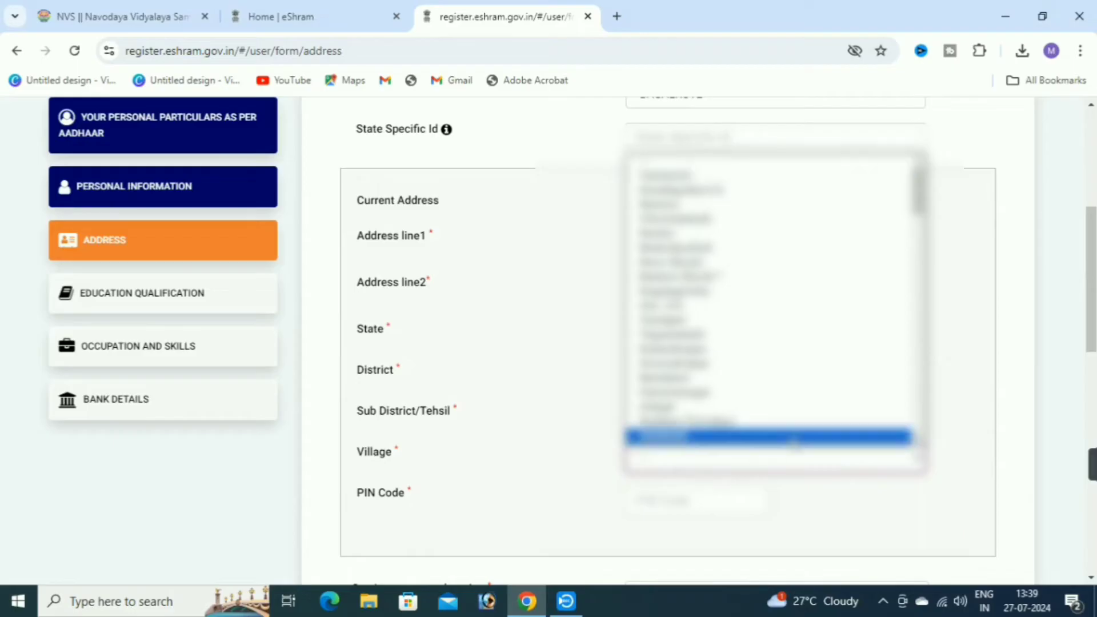
{"action": "scroll", "coordinate": [829, 421], "scroll_direction": "down", "scroll_amount": 3}
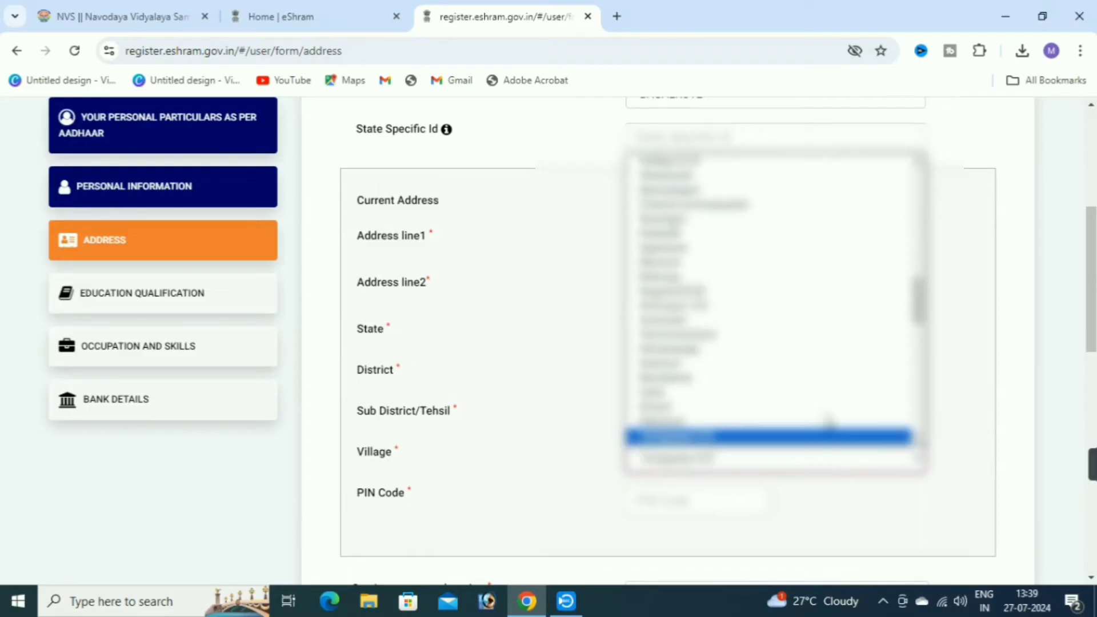
{"action": "left_click", "coordinate": [743, 439]}
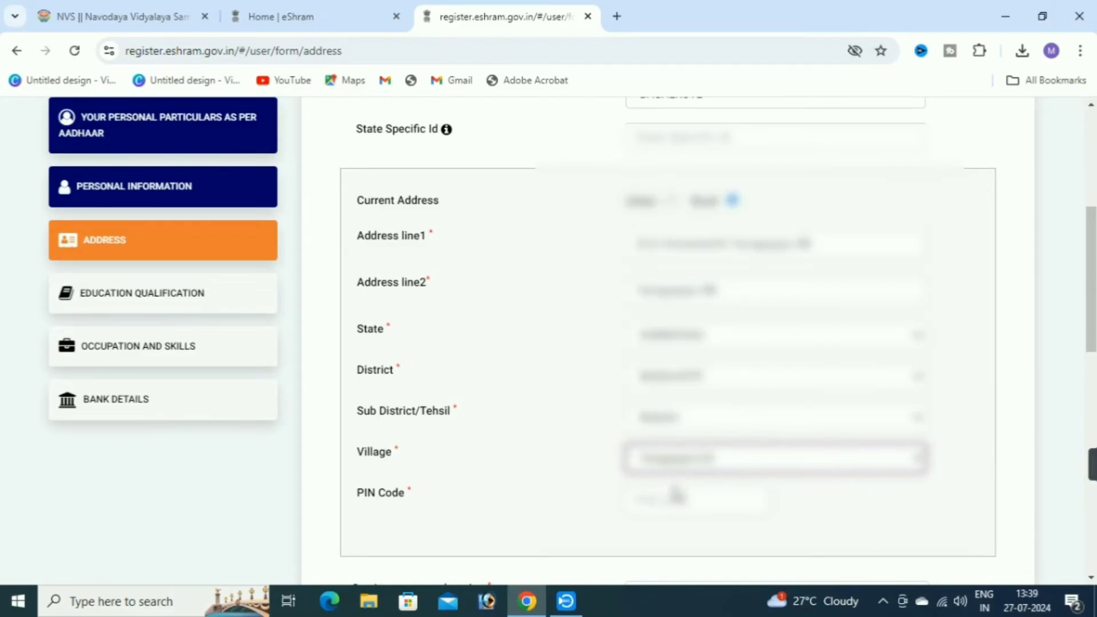
{"action": "type", "text": "58"}
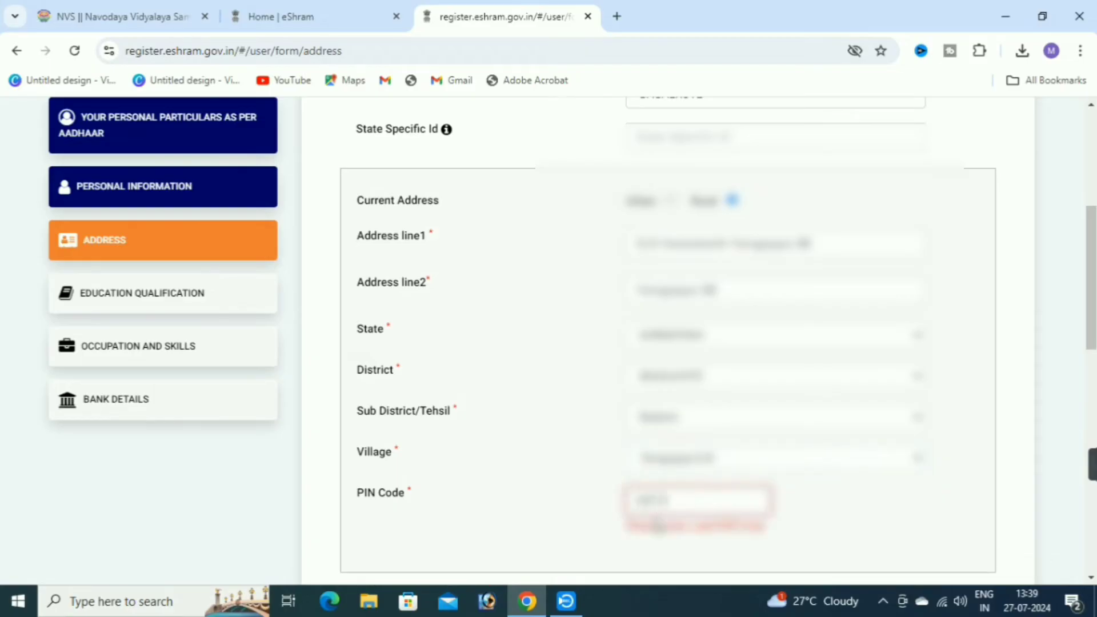
{"action": "type", "text": "7155"}
{"action": "scroll", "coordinate": [661, 528], "scroll_direction": "down", "scroll_amount": 2}
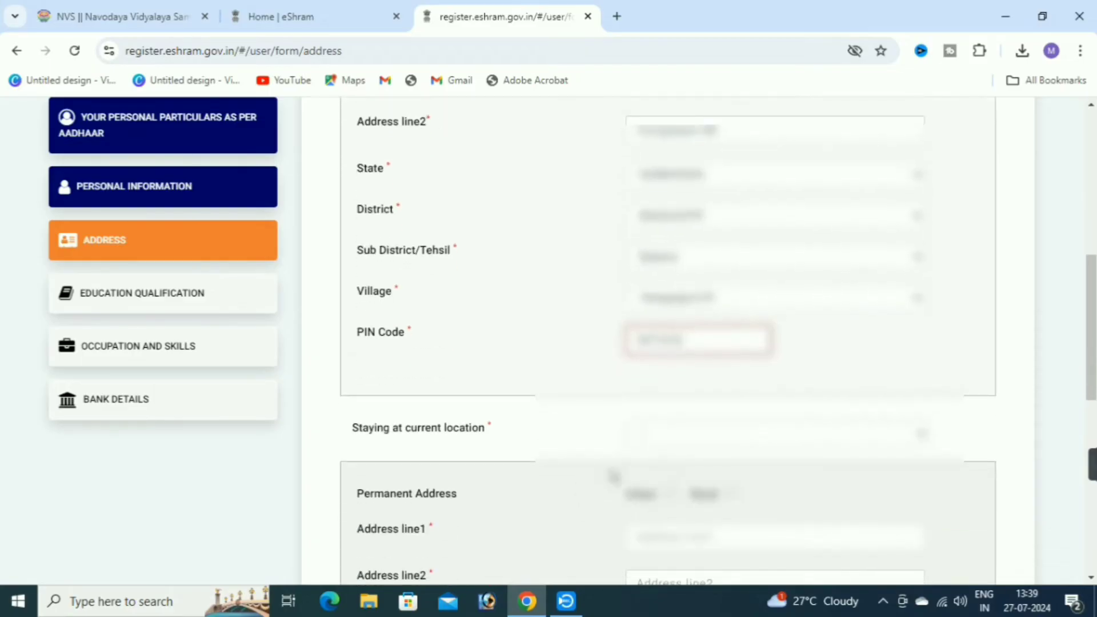
Step: Set how long staying at the current location, mark permanent address Rural, and fill both address lines
{"action": "left_click", "coordinate": [810, 443]}
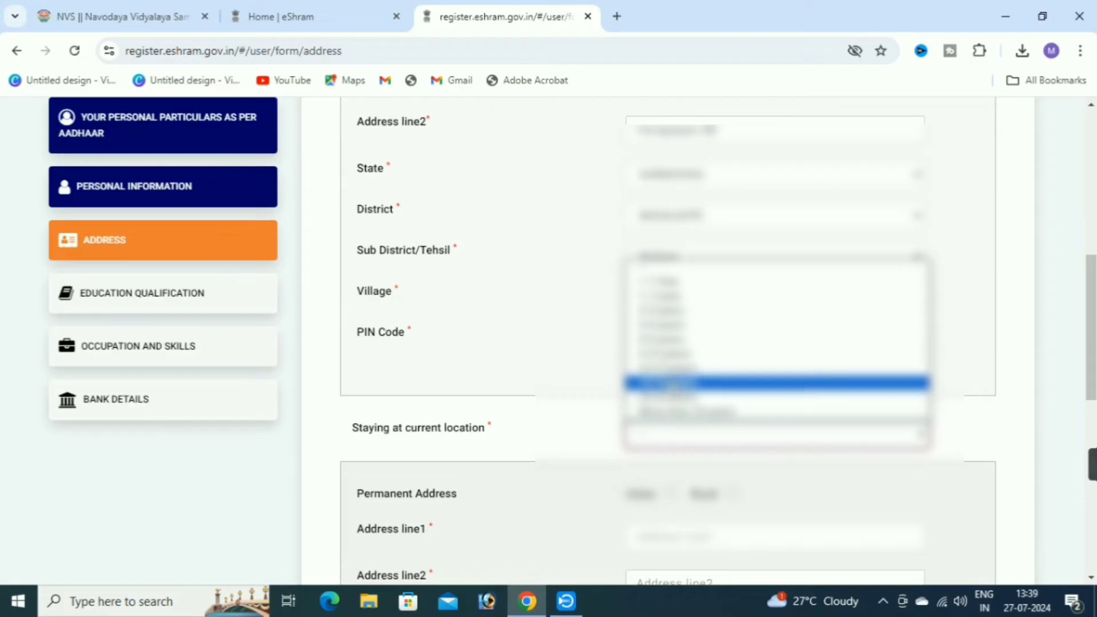
{"action": "left_click", "coordinate": [674, 392]}
{"action": "left_click", "coordinate": [732, 493]}
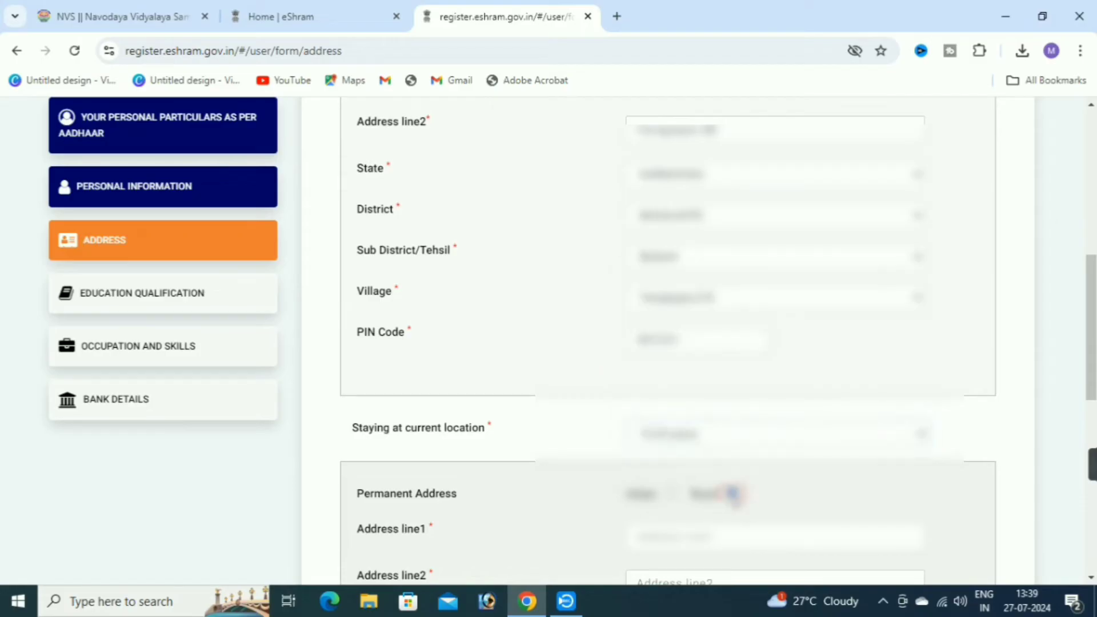
{"action": "scroll", "coordinate": [736, 514], "scroll_direction": "down", "scroll_amount": 1}
{"action": "left_click", "coordinate": [702, 460]}
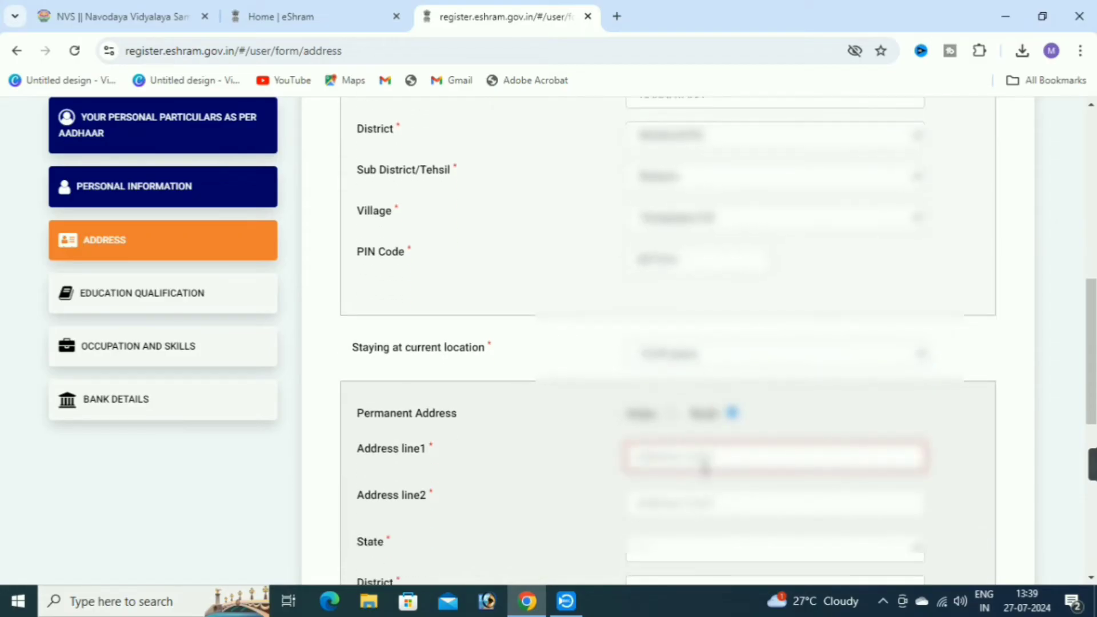
{"action": "key", "text": "ctrl+v"}
{"action": "left_click", "coordinate": [679, 508]}
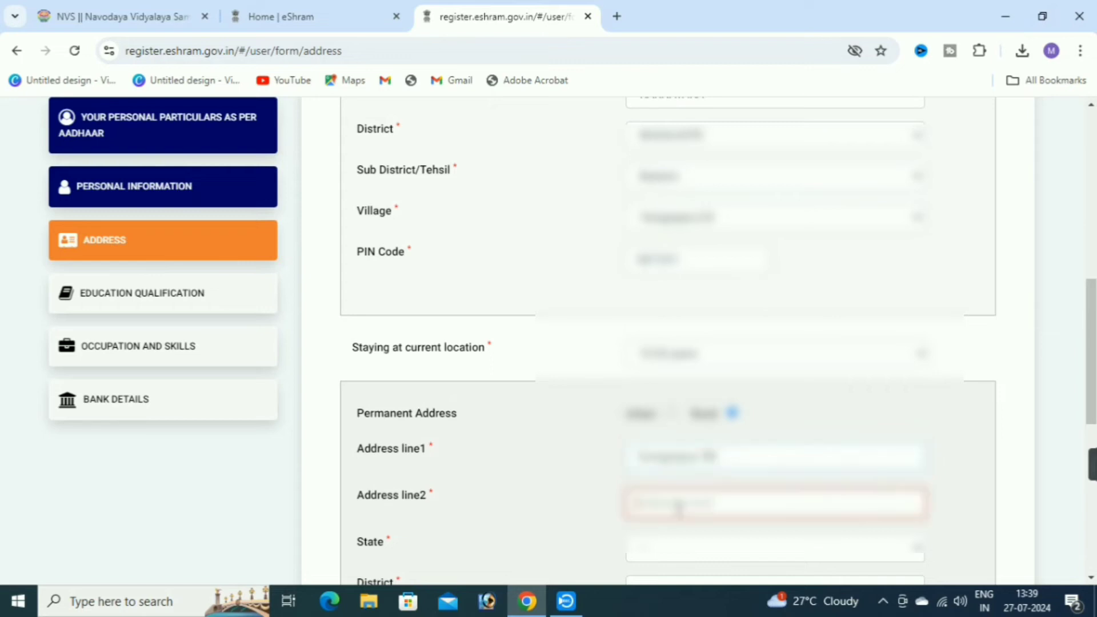
{"action": "type", "text": "TQ"}
Step: Choose the permanent address state, district and sub-district
{"action": "scroll", "coordinate": [700, 563], "scroll_direction": "down", "scroll_amount": 1}
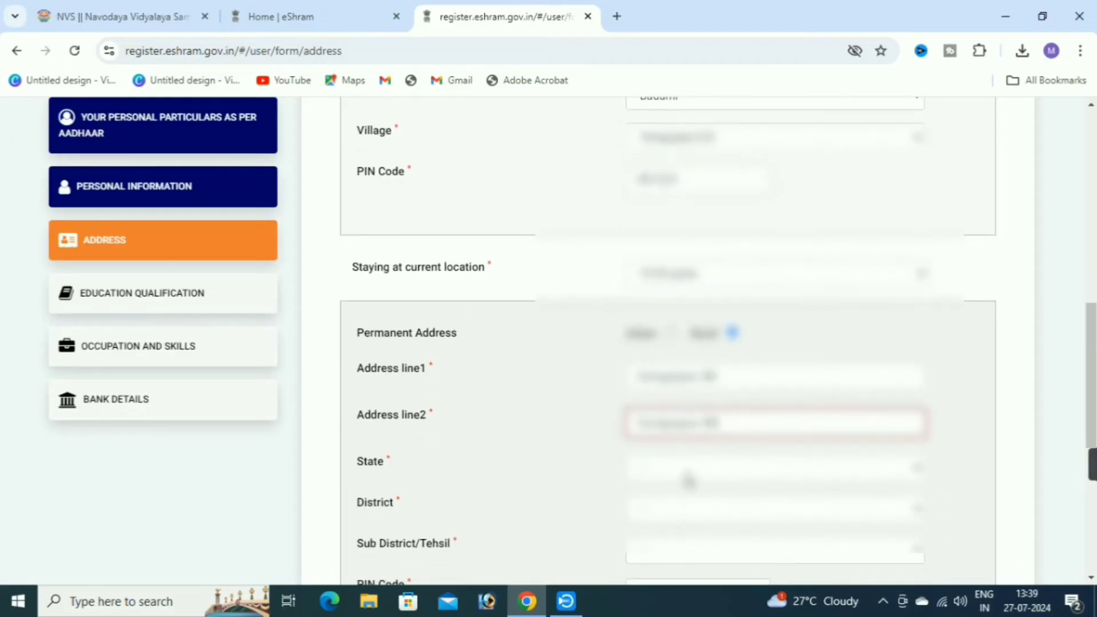
{"action": "left_click", "coordinate": [688, 479]}
{"action": "key", "text": "k"}
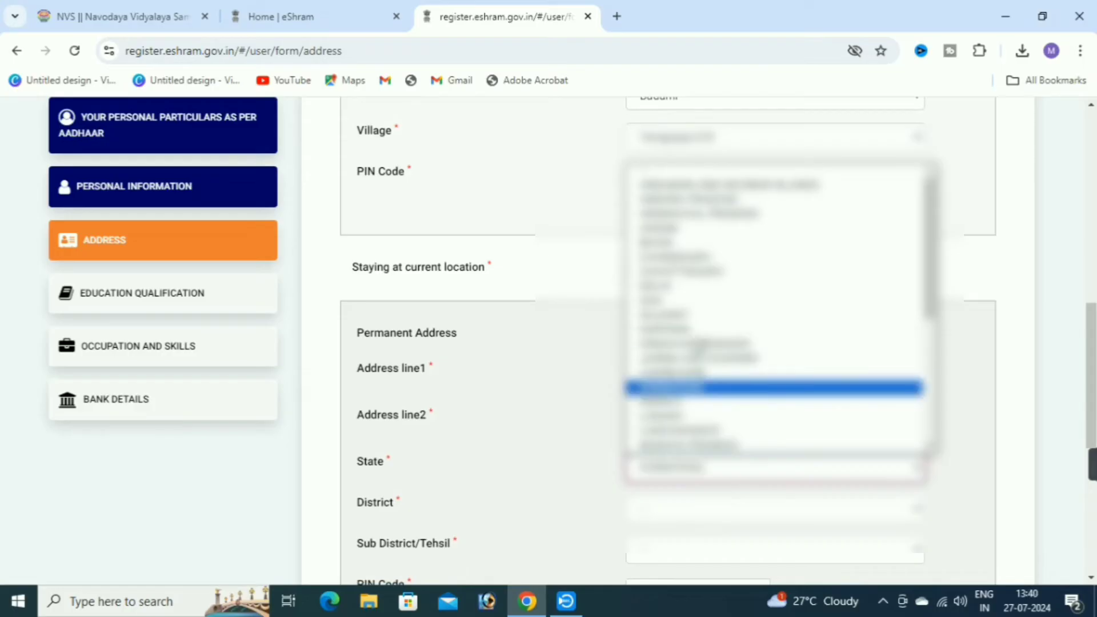
{"action": "left_click", "coordinate": [708, 388]}
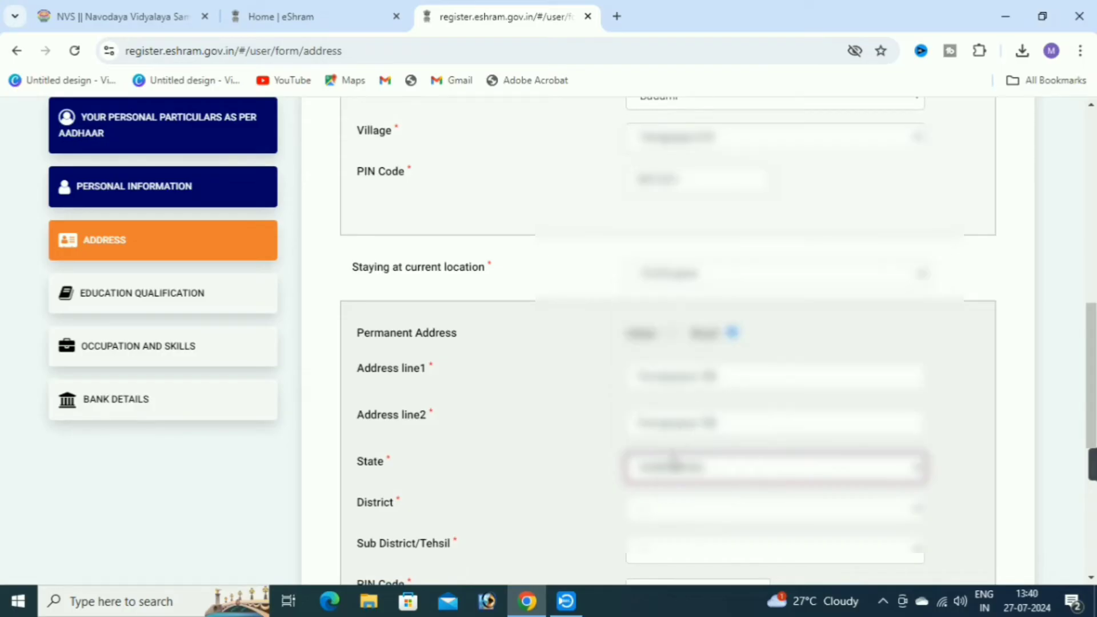
{"action": "left_click", "coordinate": [672, 517]}
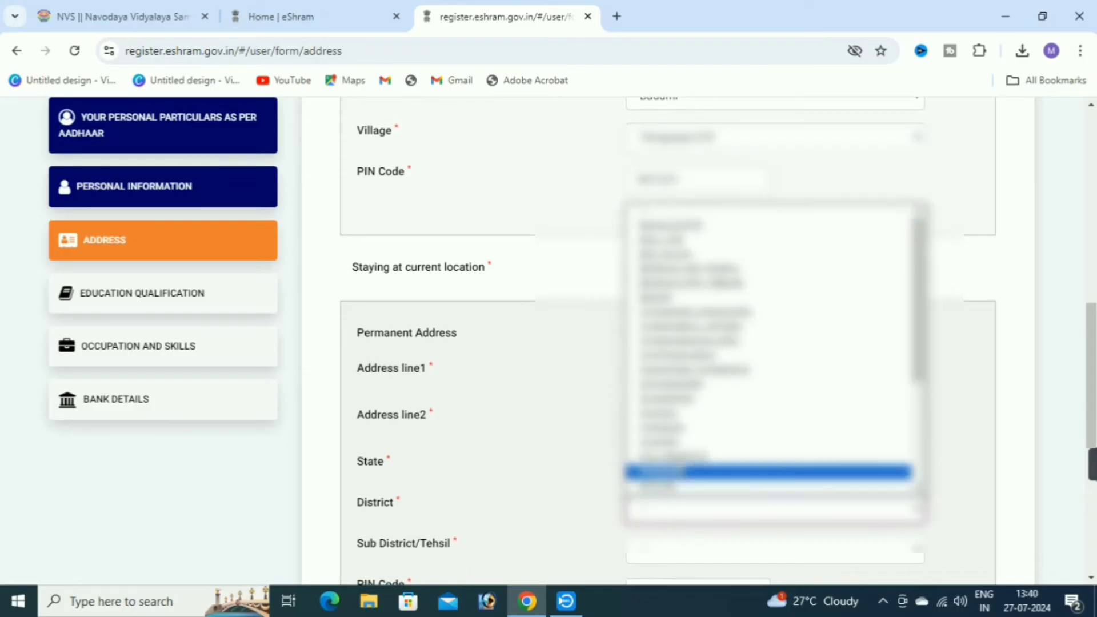
{"action": "left_click", "coordinate": [669, 251]}
{"action": "left_click", "coordinate": [711, 557]}
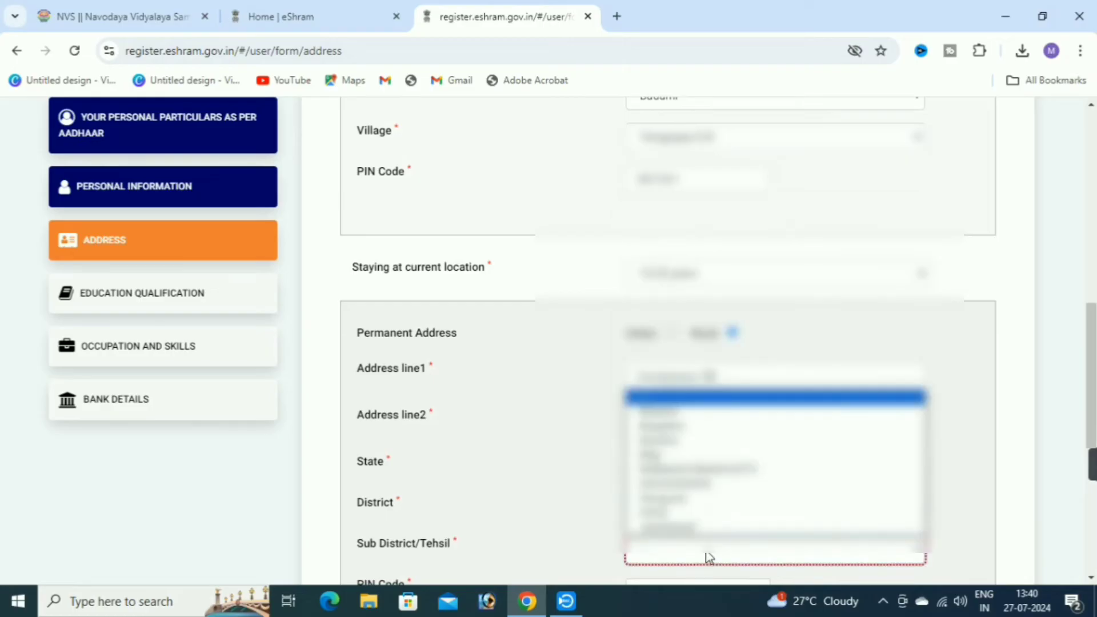
{"action": "left_click", "coordinate": [697, 462]}
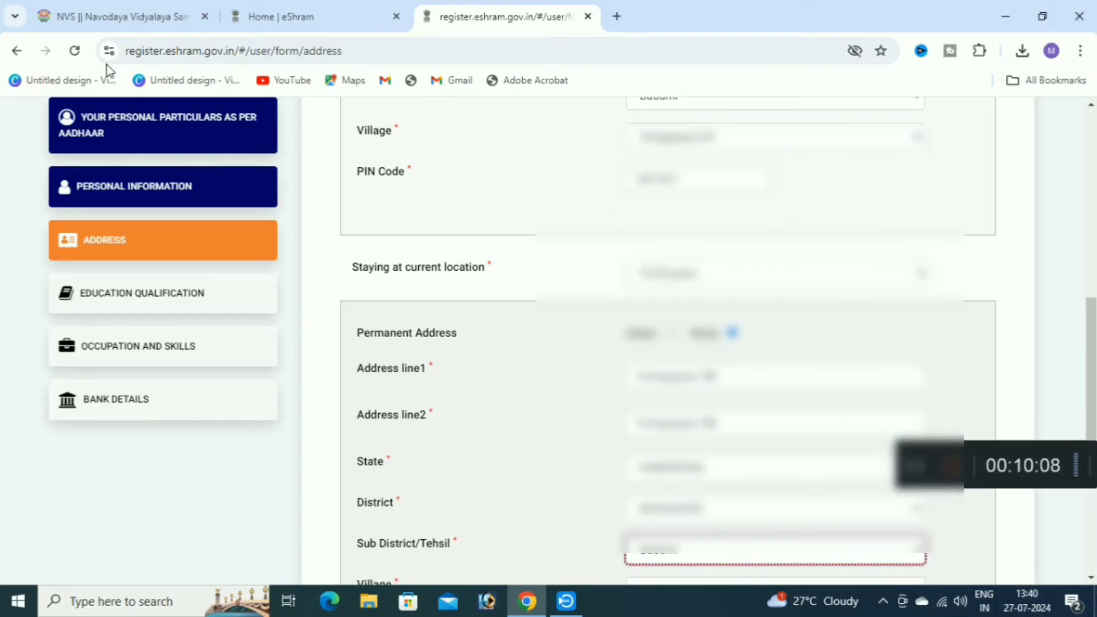
{"action": "scroll", "coordinate": [699, 428], "scroll_direction": "down", "scroll_amount": 1}
{"action": "scroll", "coordinate": [699, 428], "scroll_direction": "down", "scroll_amount": 4}
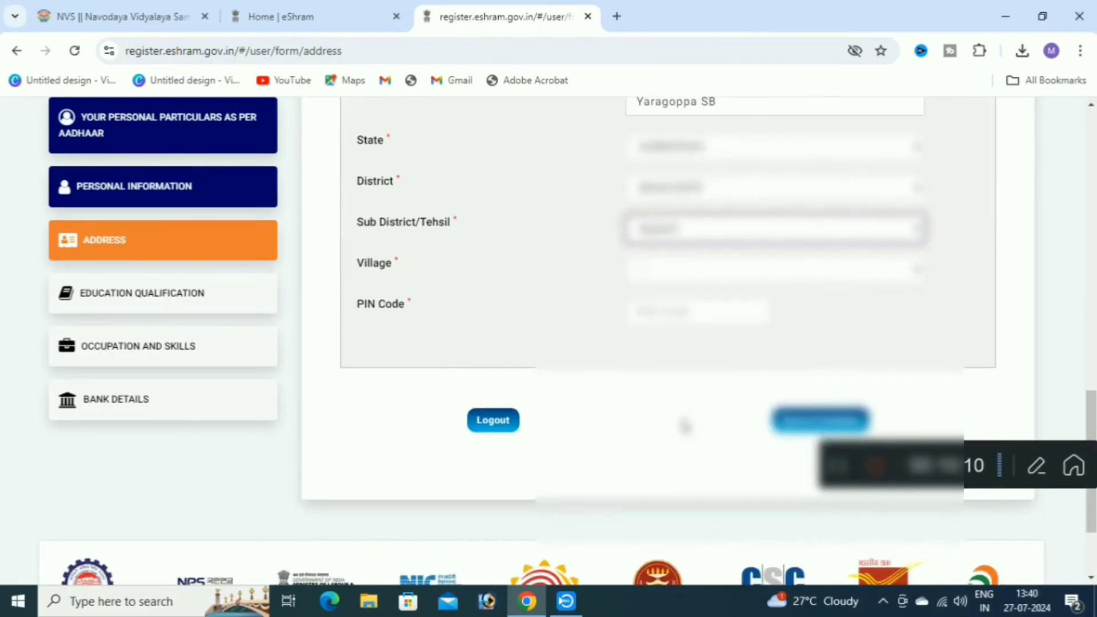
Step: Choose the permanent address village, enter the PIN code, and save the address details
{"action": "left_click", "coordinate": [702, 270]}
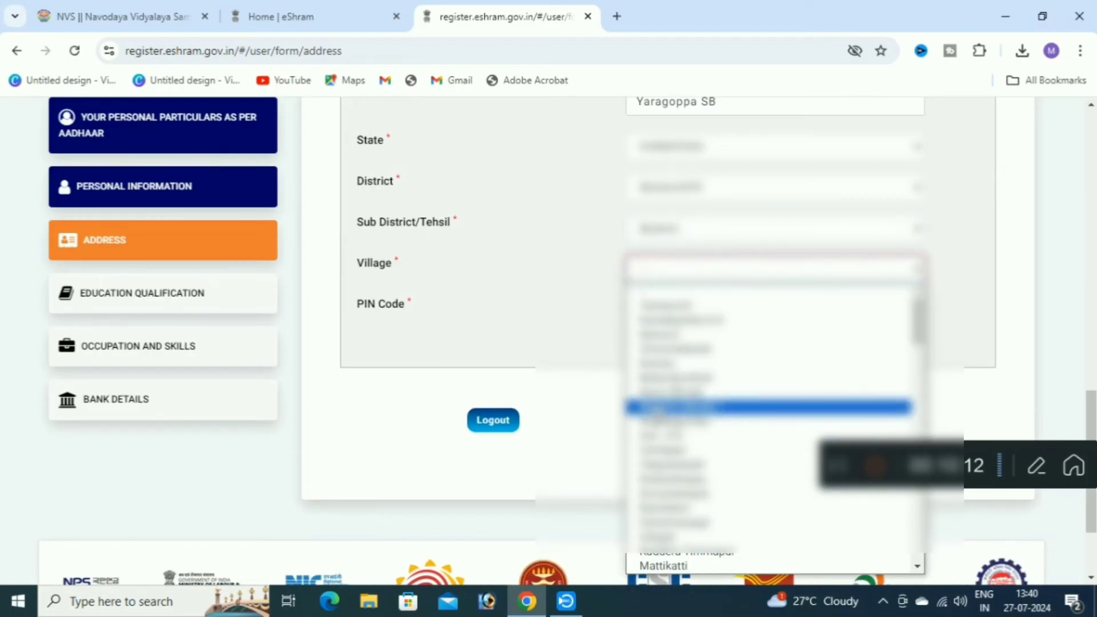
{"action": "key", "text": "y"}
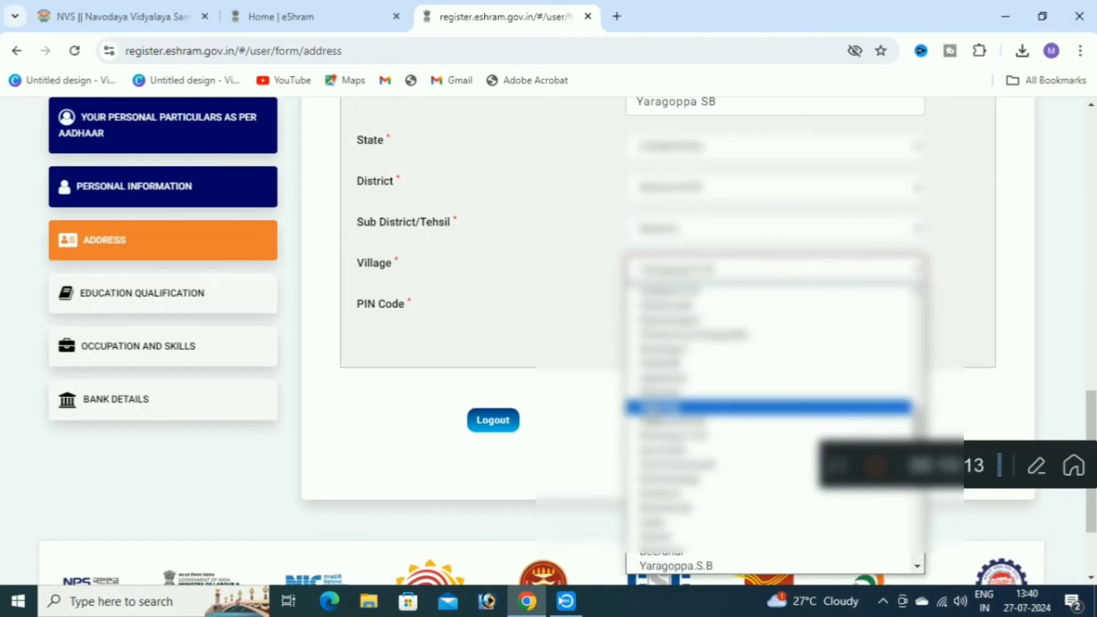
{"action": "left_click", "coordinate": [664, 569]}
{"action": "scroll", "coordinate": [688, 245], "scroll_direction": "down", "scroll_amount": 1}
{"action": "left_click", "coordinate": [690, 240]}
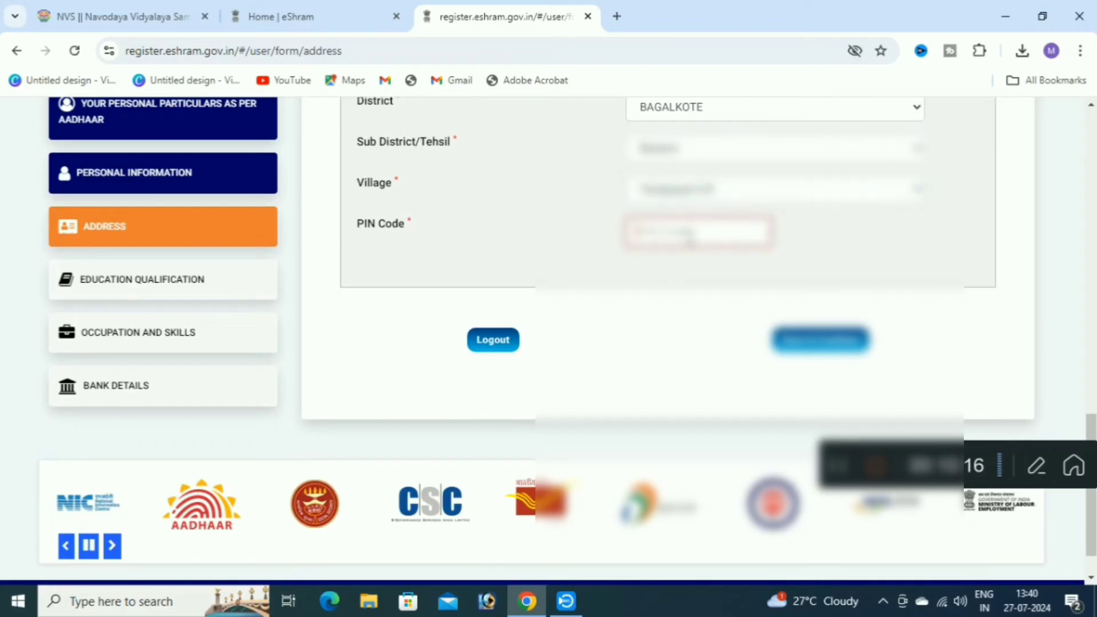
{"action": "type", "text": "5871"}
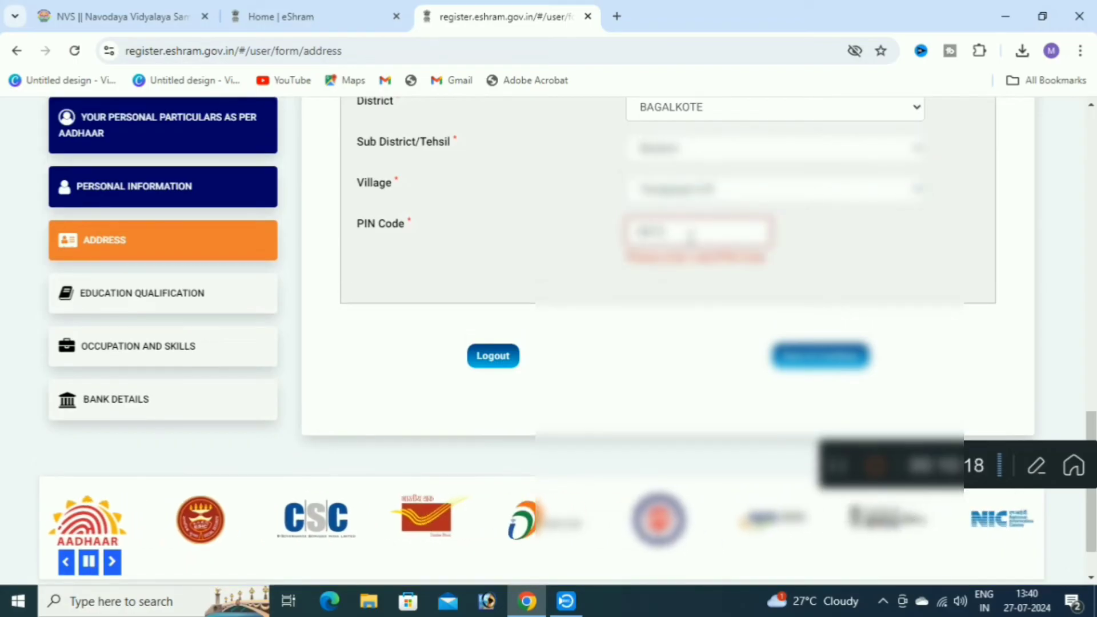
{"action": "type", "text": "55"}
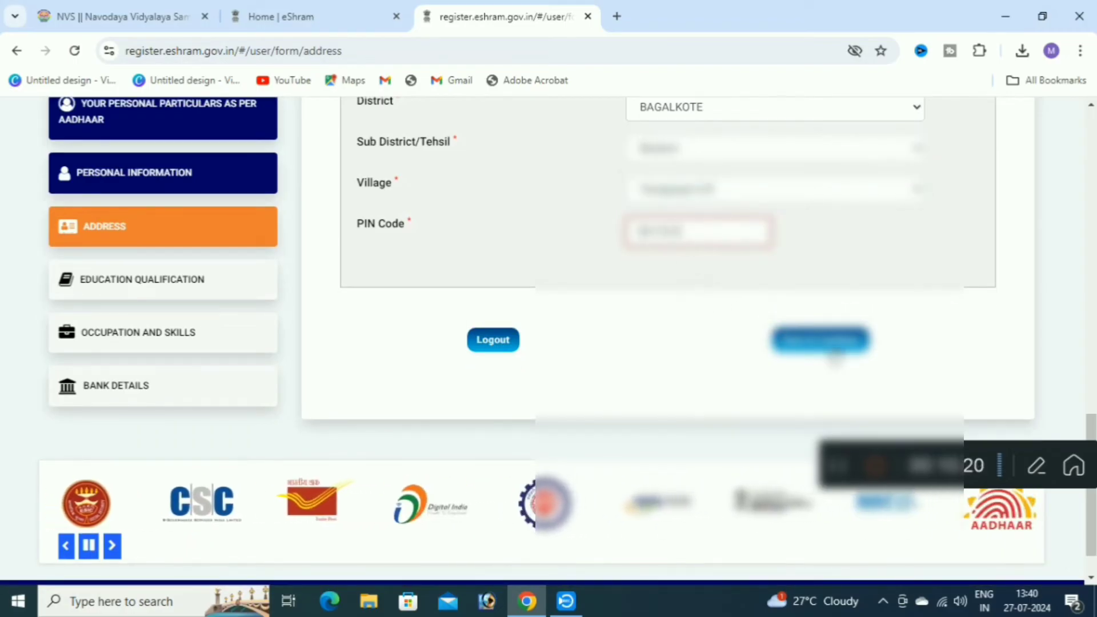
{"action": "scroll", "coordinate": [835, 355], "scroll_direction": "up", "scroll_amount": 1}
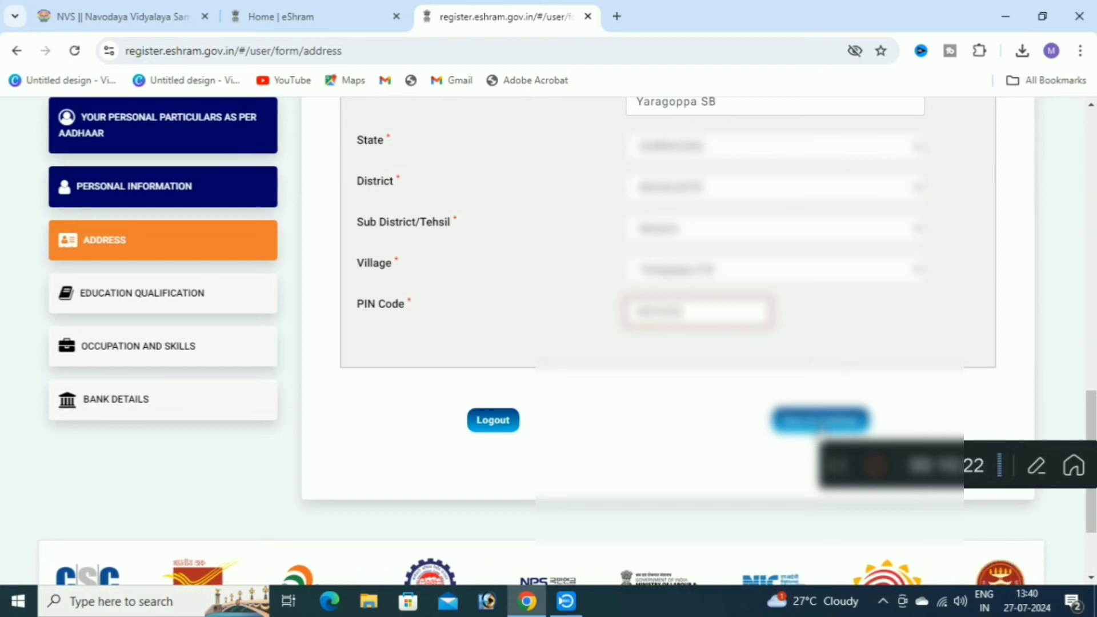
{"action": "left_click", "coordinate": [821, 421]}
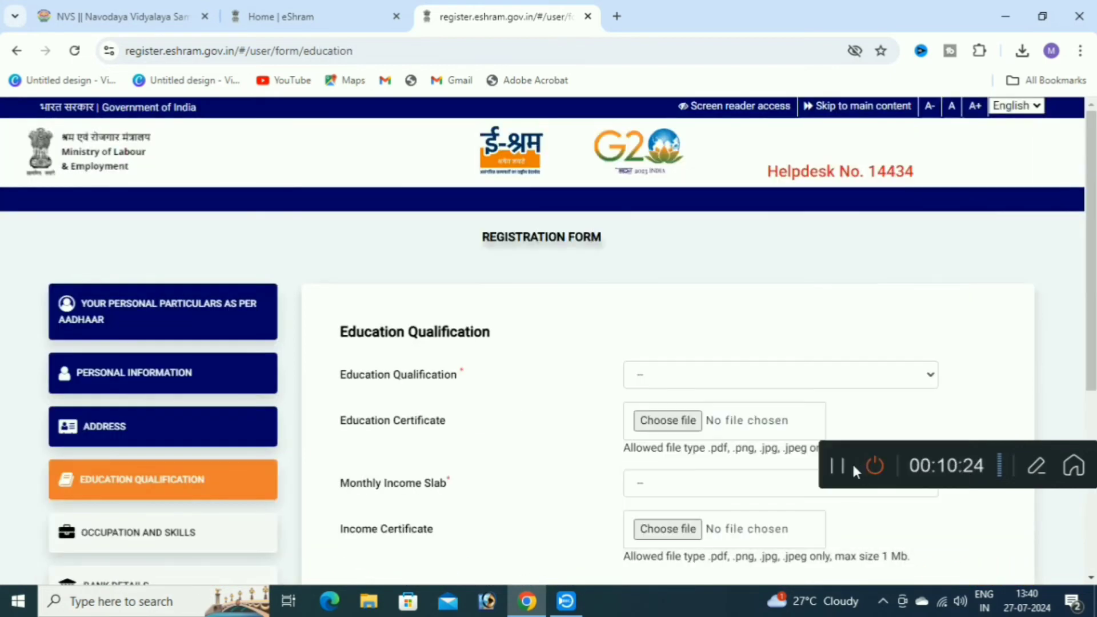
Step: Select Primary as education and 10000 & Below as monthly income slab, then save and continue
{"action": "left_click", "coordinate": [664, 384]}
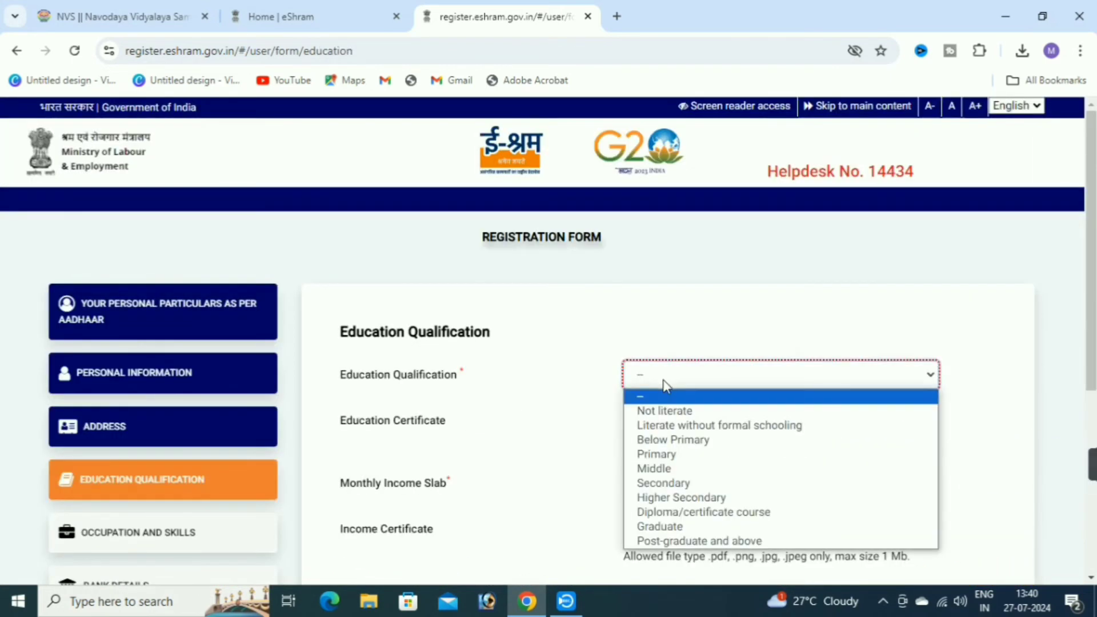
{"action": "left_click", "coordinate": [663, 454]}
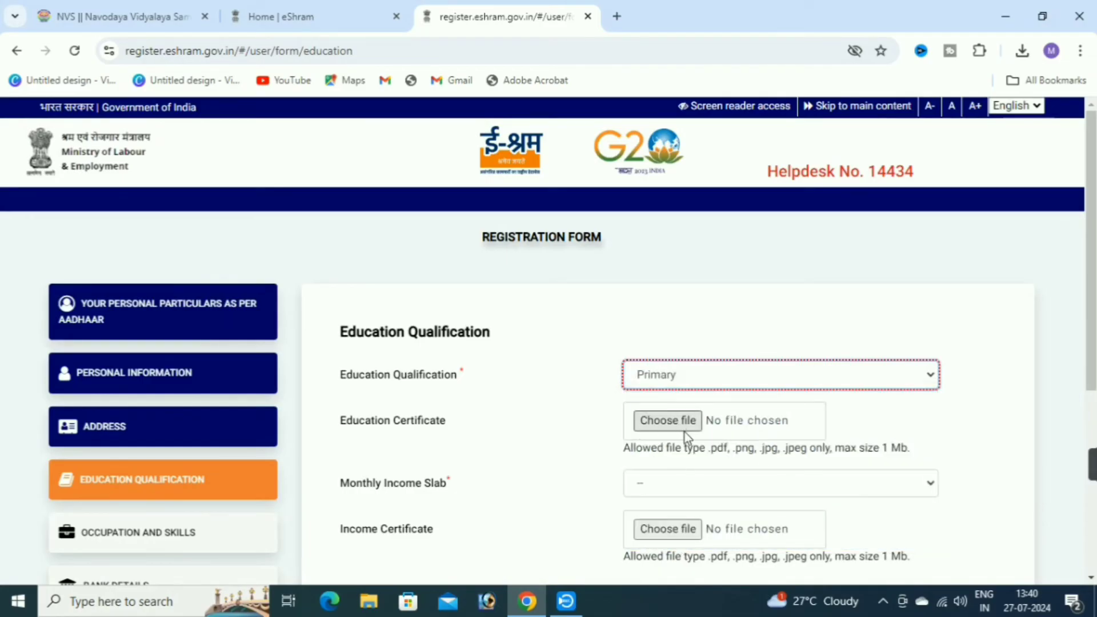
{"action": "scroll", "coordinate": [685, 445], "scroll_direction": "down", "scroll_amount": 2}
{"action": "left_click", "coordinate": [689, 408]}
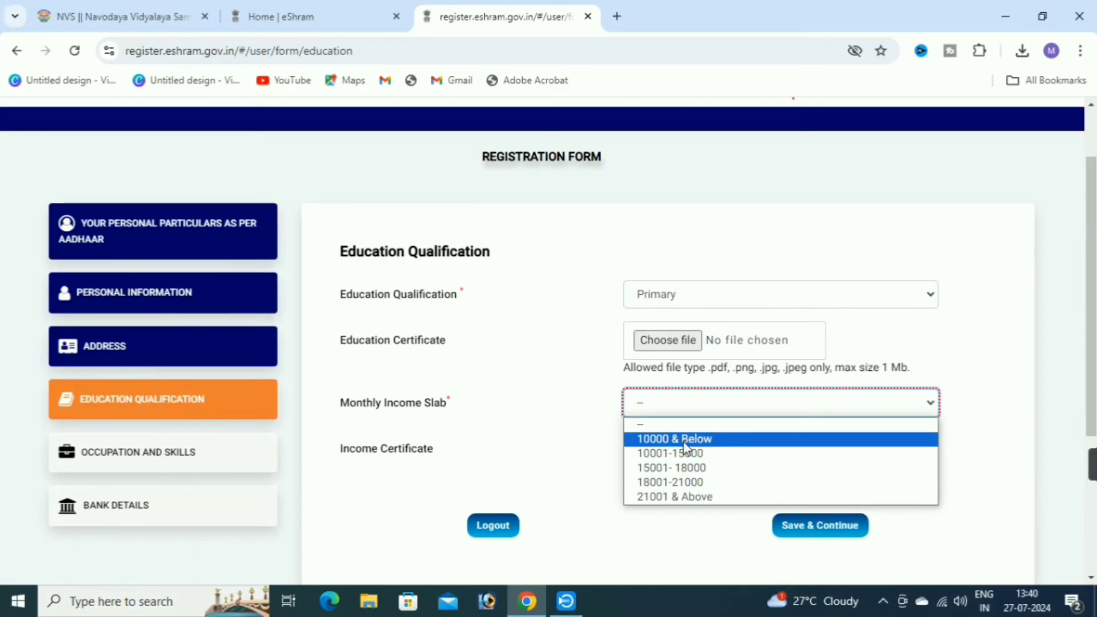
{"action": "left_click", "coordinate": [741, 440]}
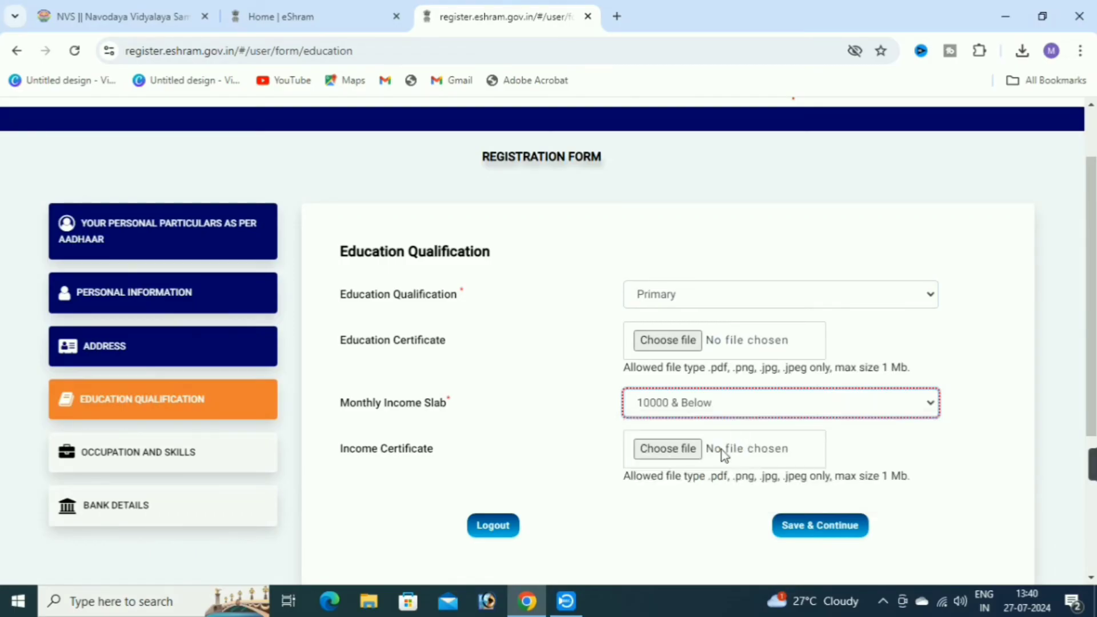
{"action": "scroll", "coordinate": [833, 480], "scroll_direction": "down", "scroll_amount": 1}
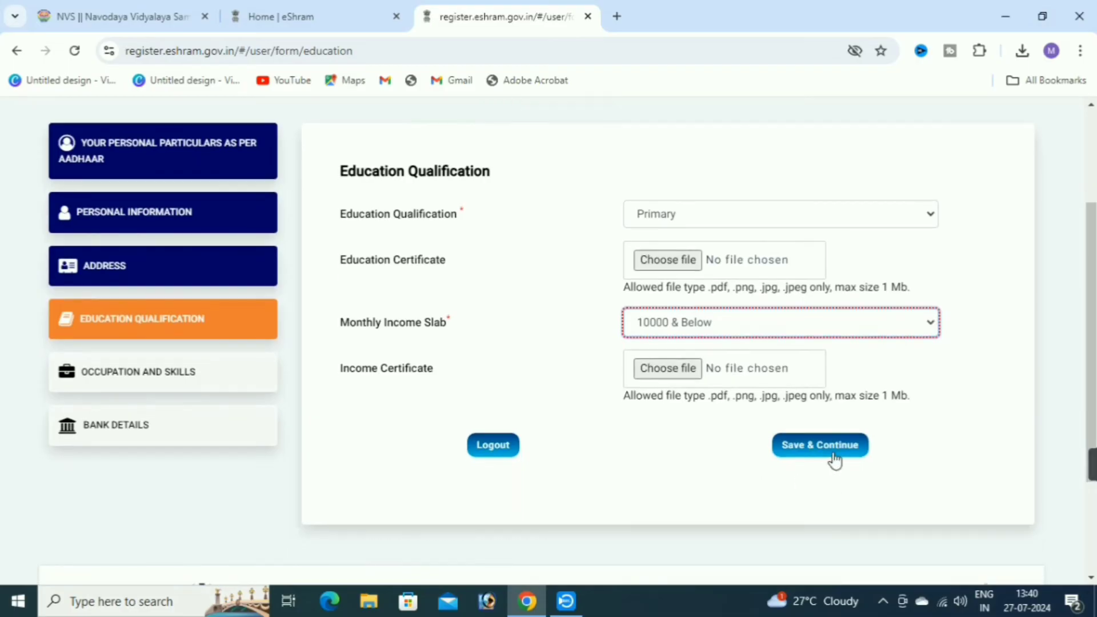
{"action": "left_click", "coordinate": [835, 451]}
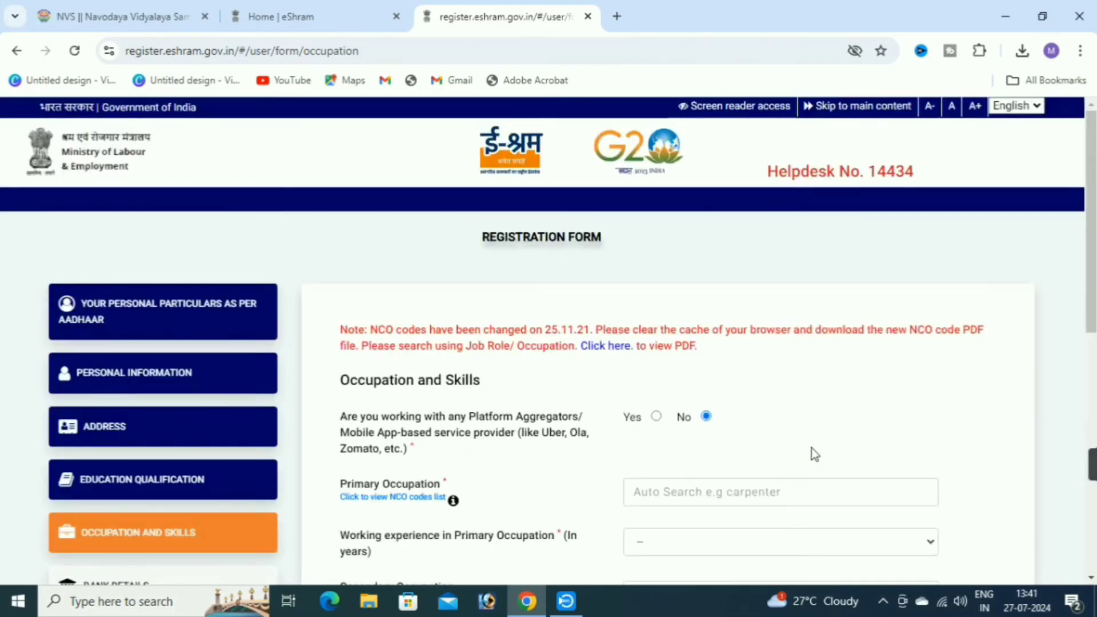
Step: Search 'agri', pick Labourer, Agriculture as primary occupation with 8 years' experience, and save
{"action": "scroll", "coordinate": [815, 454], "scroll_direction": "down", "scroll_amount": 2}
{"action": "left_click", "coordinate": [745, 334]}
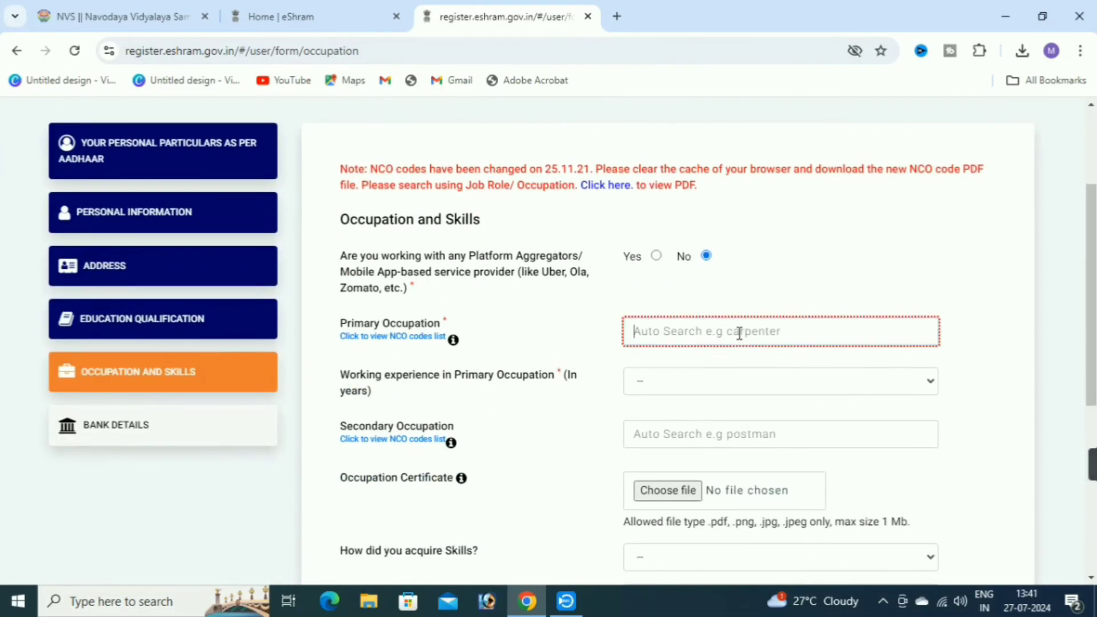
{"action": "type", "text": "agr"}
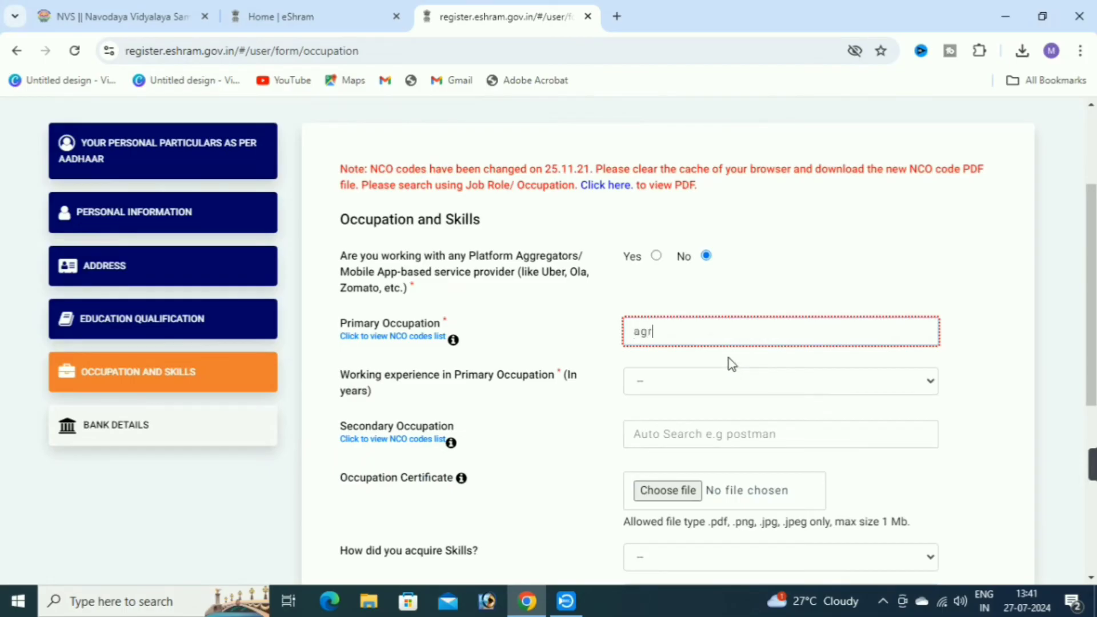
{"action": "type", "text": "i"}
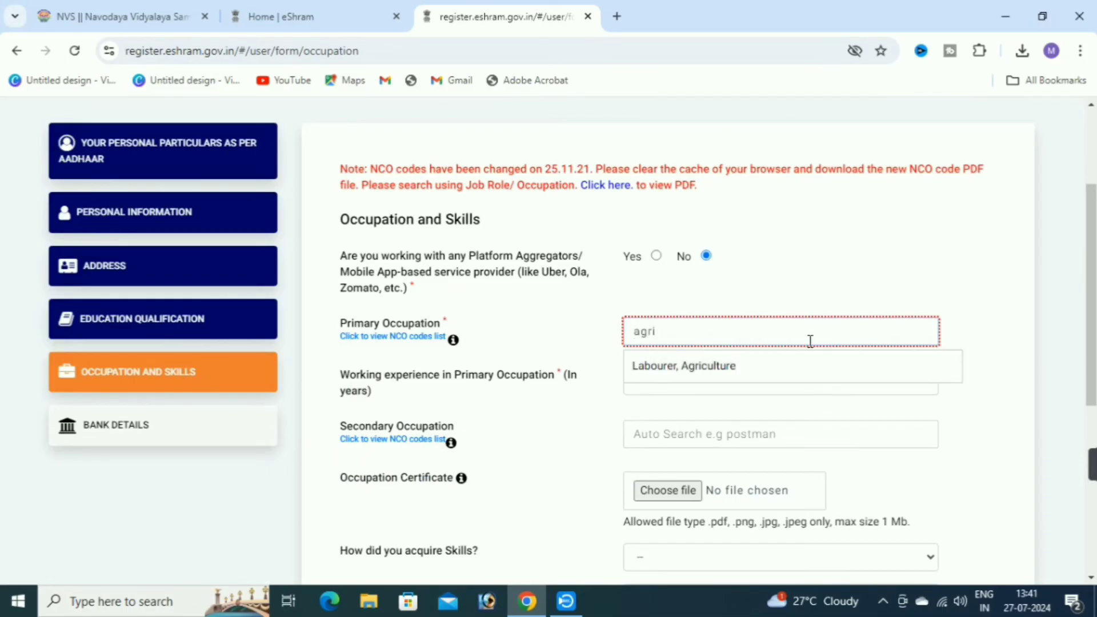
{"action": "left_click", "coordinate": [759, 375]}
{"action": "scroll", "coordinate": [669, 369], "scroll_direction": "down", "scroll_amount": 2}
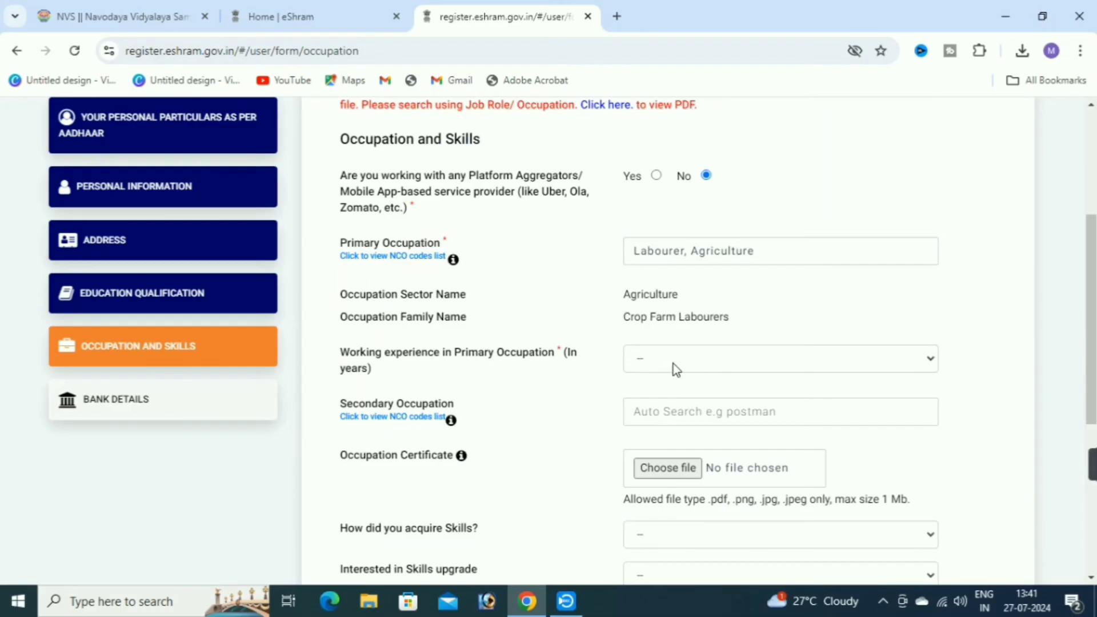
{"action": "left_click", "coordinate": [701, 361]}
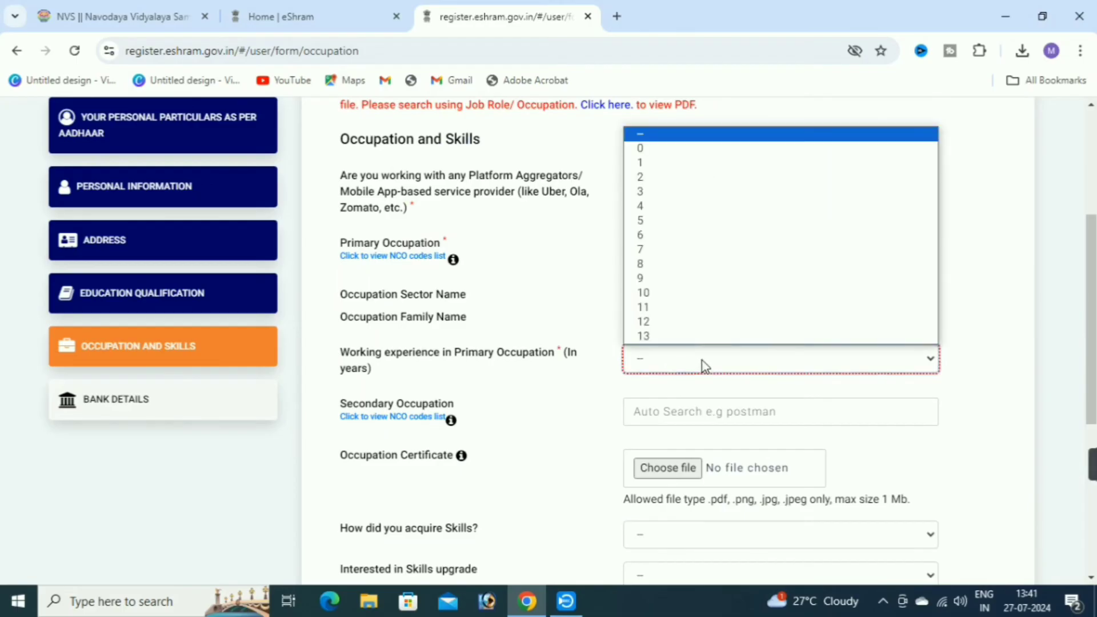
{"action": "left_click", "coordinate": [672, 265]}
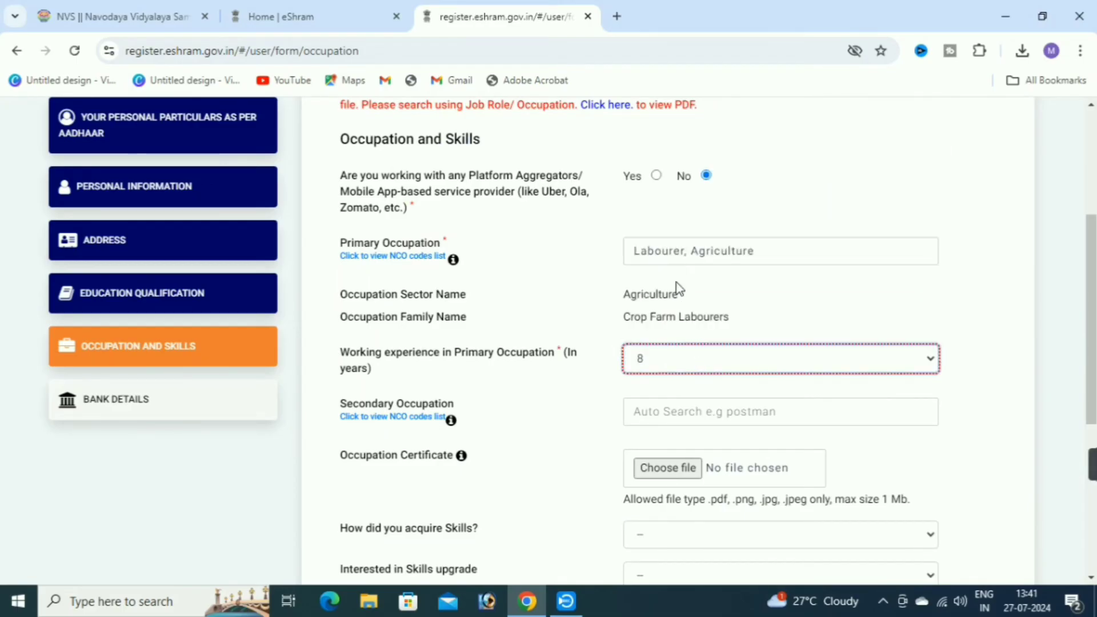
{"action": "scroll", "coordinate": [692, 396], "scroll_direction": "down", "scroll_amount": 5}
{"action": "left_click", "coordinate": [834, 393]}
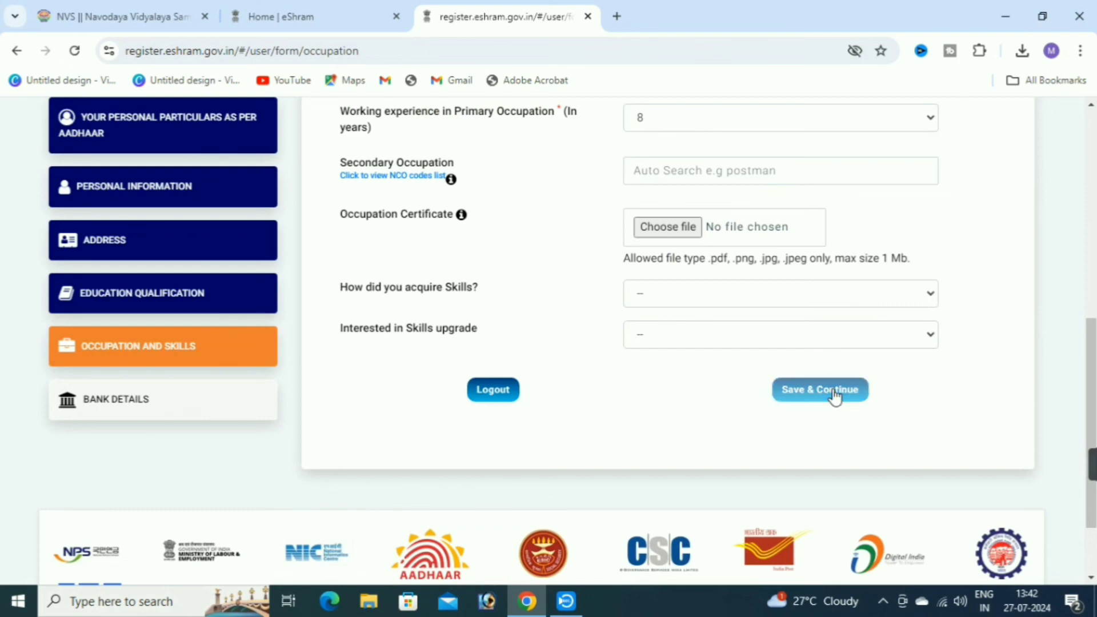
{"action": "scroll", "coordinate": [800, 348], "scroll_direction": "down", "scroll_amount": 3}
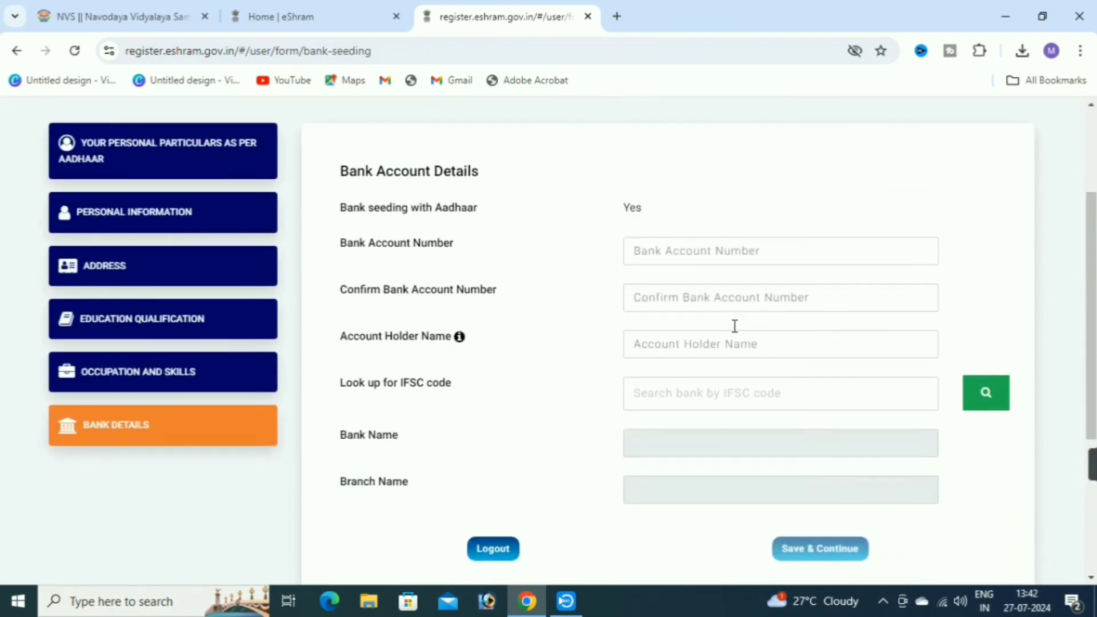
Step: Enter the bank account number and re-enter it in the confirmation field
{"action": "left_click", "coordinate": [706, 255]}
{"action": "key", "text": "ctrl+v"}
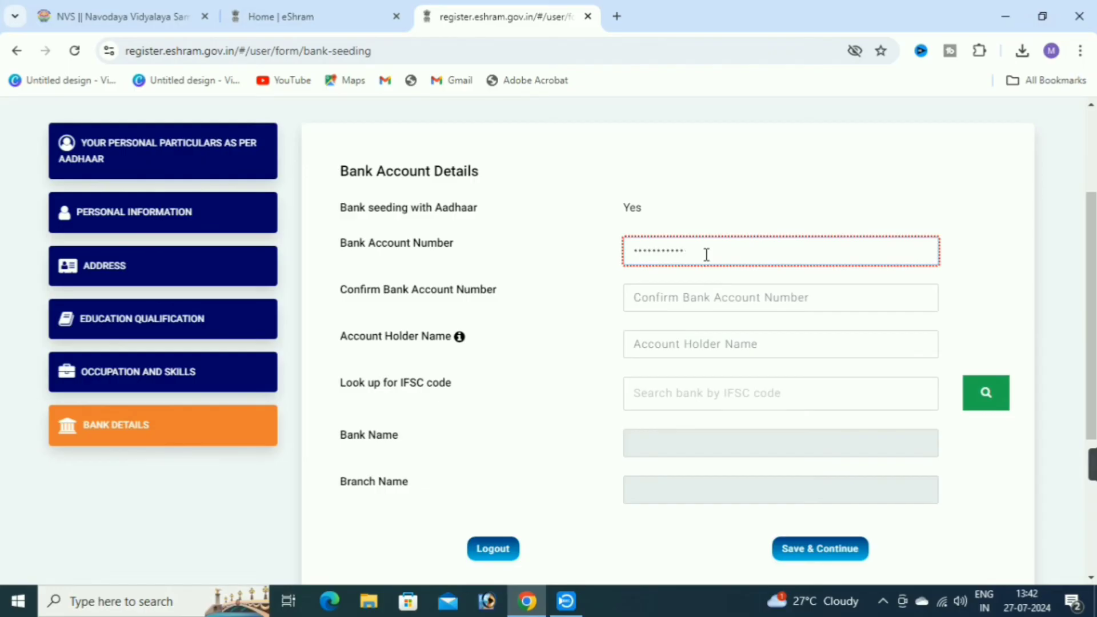
{"action": "left_click", "coordinate": [678, 301]}
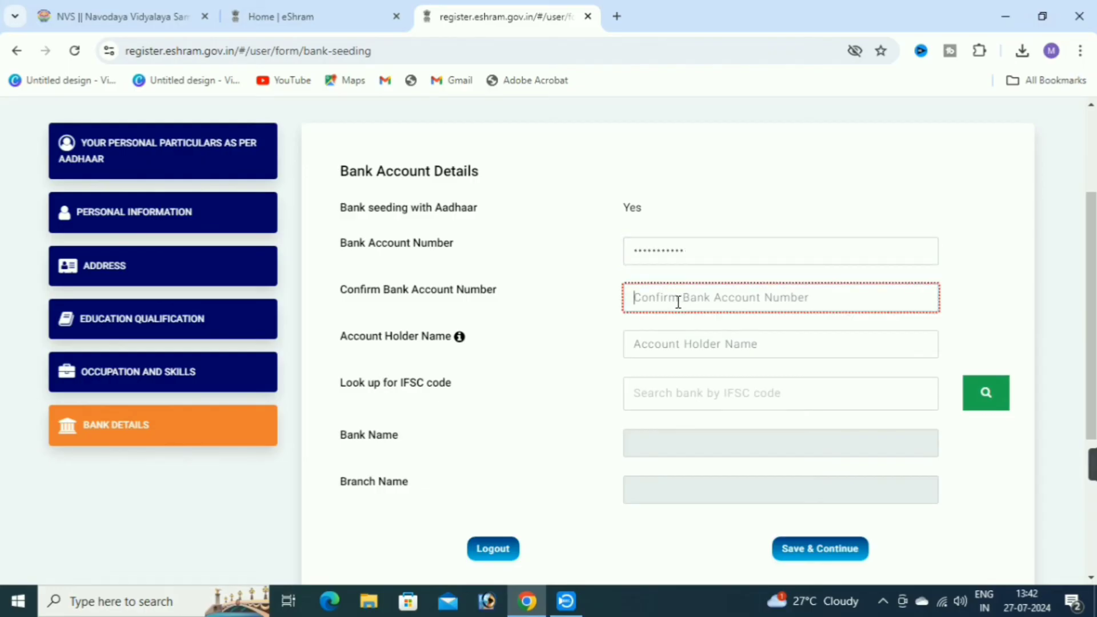
{"action": "type", "text": "•"}
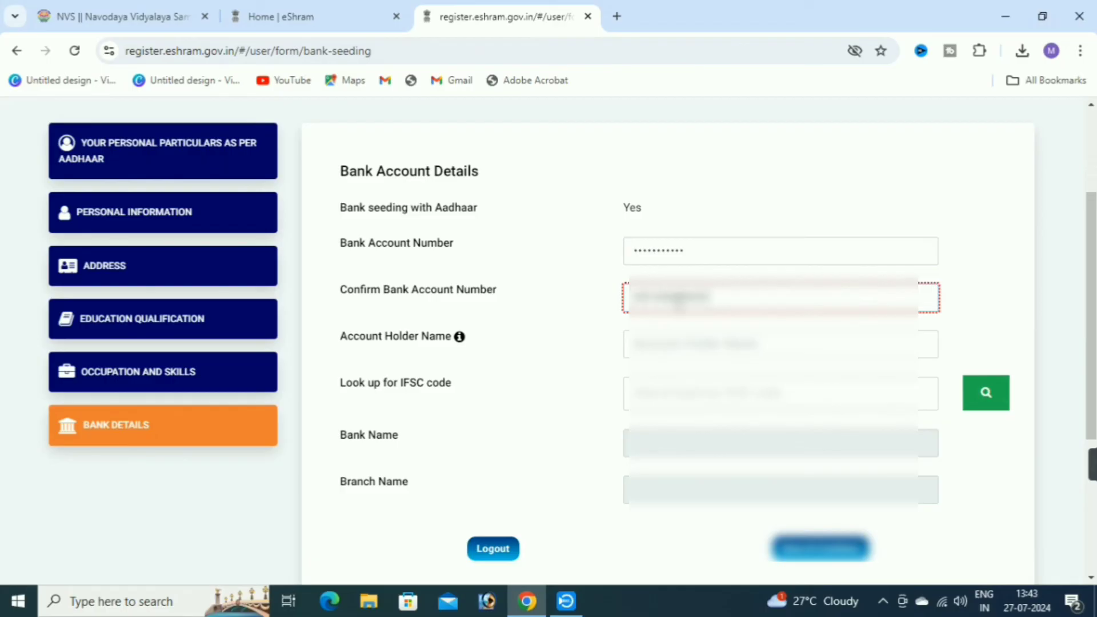
Step: Fill in the account holder's name and IFSC code, look up the bank and branch, and save
{"action": "left_click", "coordinate": [698, 345]}
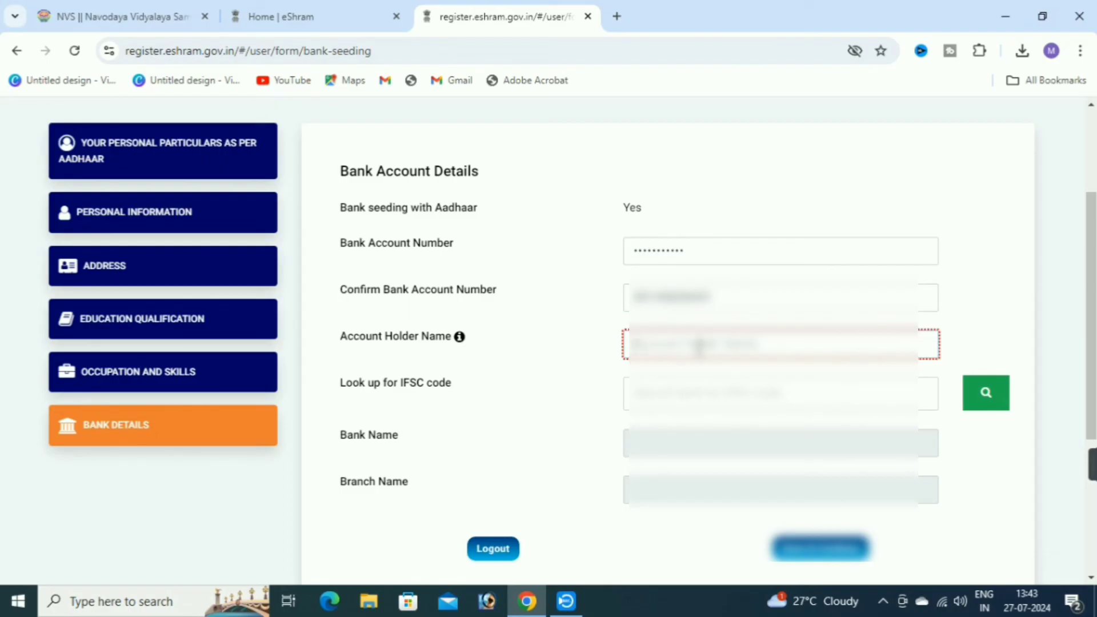
{"action": "type", "text": "MA"}
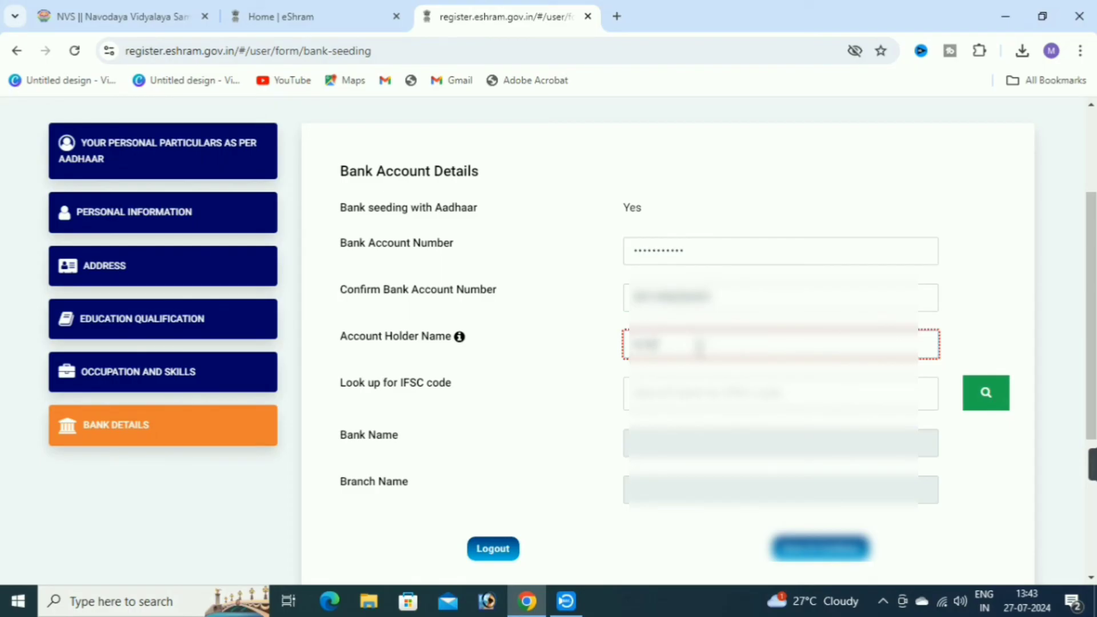
{"action": "type", "text": "NI"}
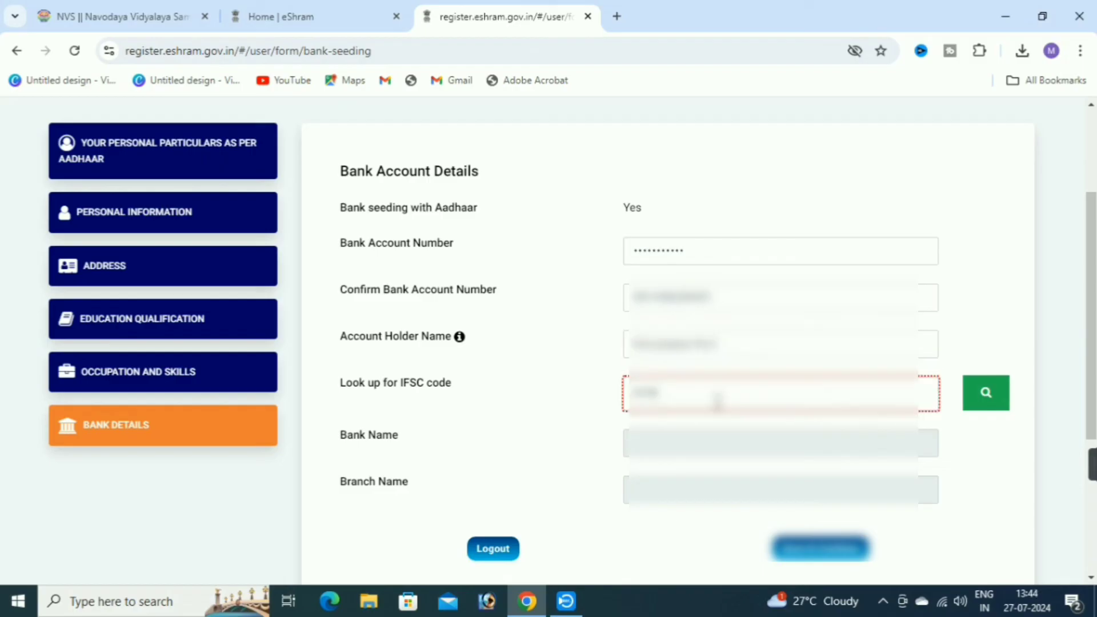
{"action": "type", "text": "00"}
{"action": "type", "text": "00"}
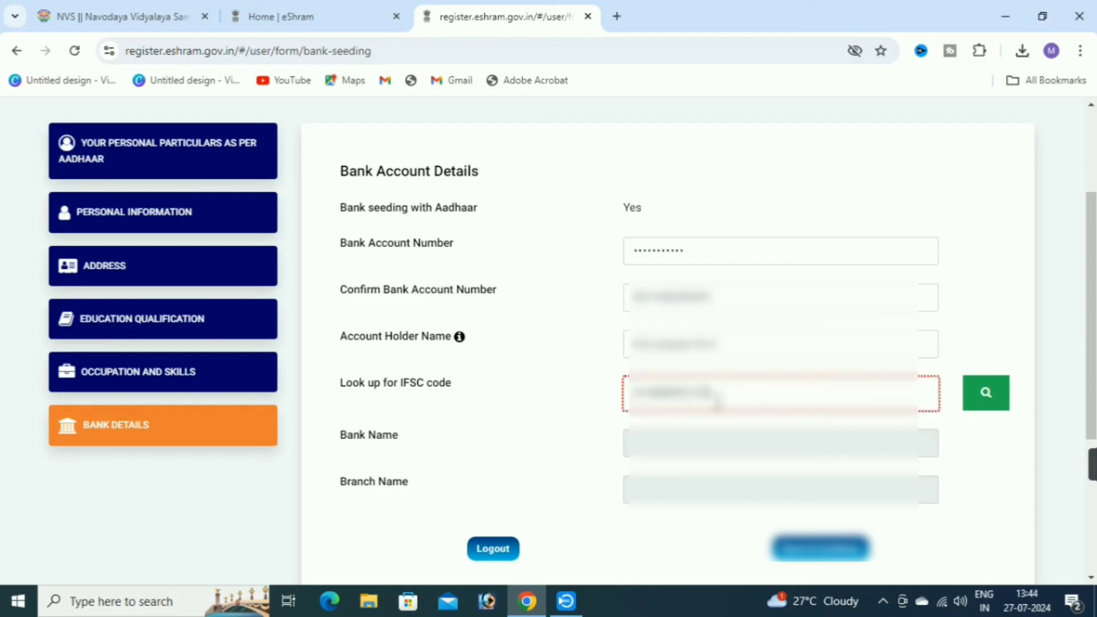
{"action": "left_click", "coordinate": [981, 394]}
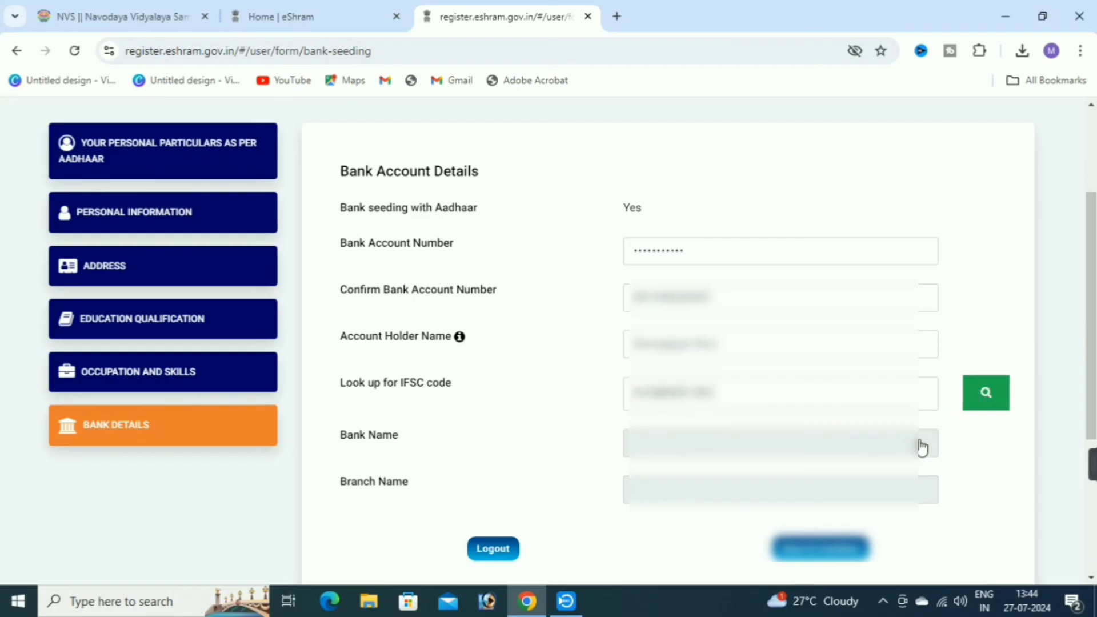
{"action": "left_click", "coordinate": [834, 550]}
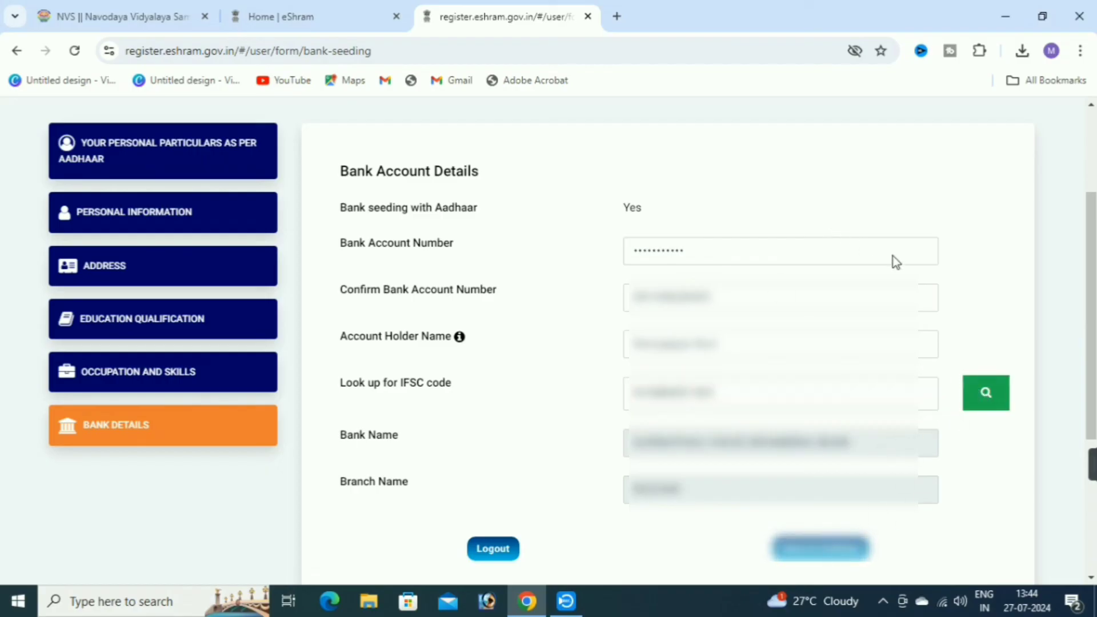
Step: Tick the 'I undertake' declaration below the preview and submit the registration to reach the UAN card page
{"action": "scroll", "coordinate": [992, 363], "scroll_direction": "down", "scroll_amount": 4}
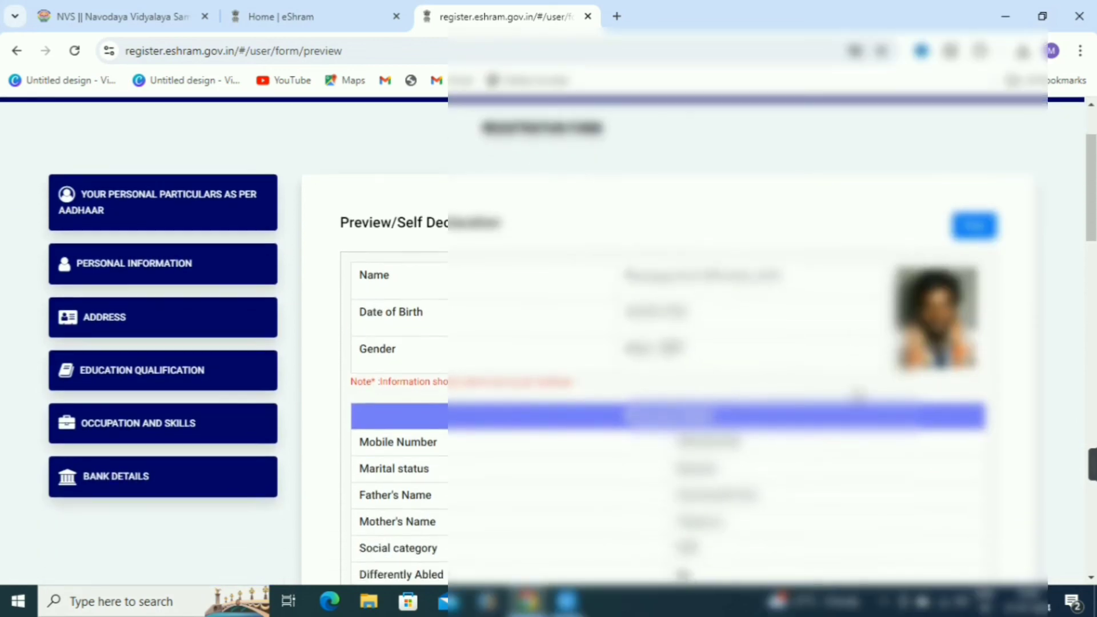
{"action": "scroll", "coordinate": [855, 396], "scroll_direction": "down", "scroll_amount": 14}
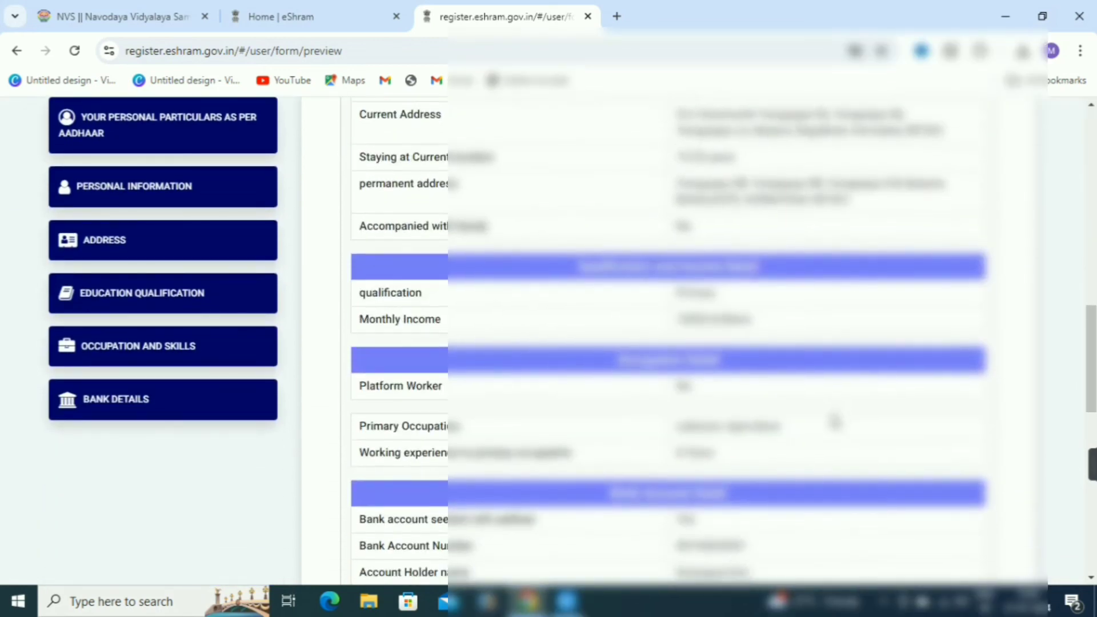
{"action": "scroll", "coordinate": [834, 423], "scroll_direction": "down", "scroll_amount": 7}
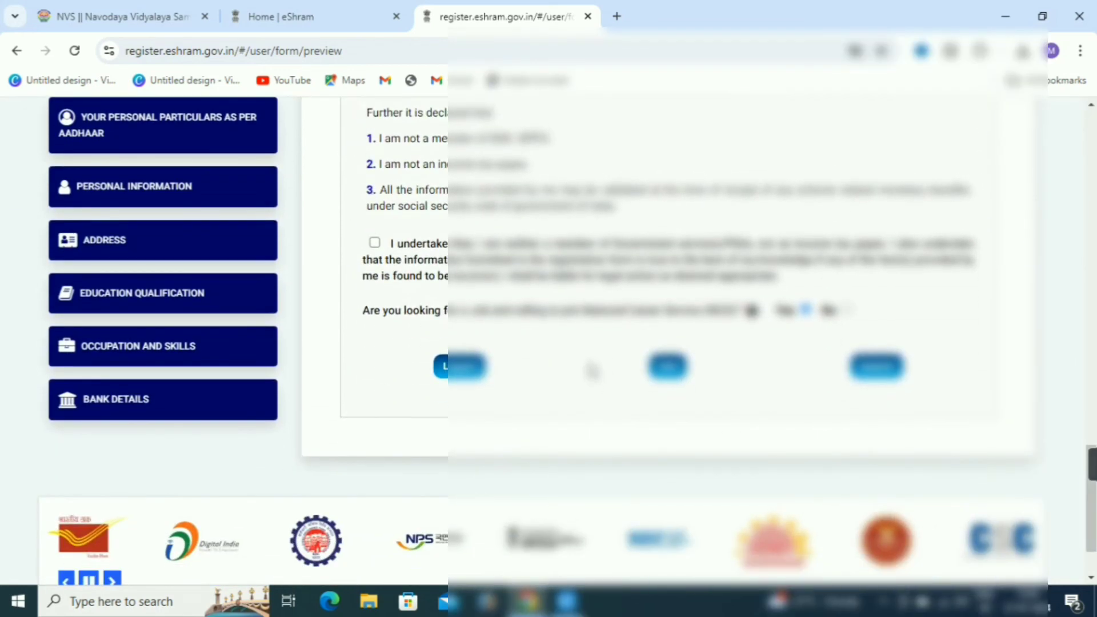
{"action": "left_click", "coordinate": [374, 243]}
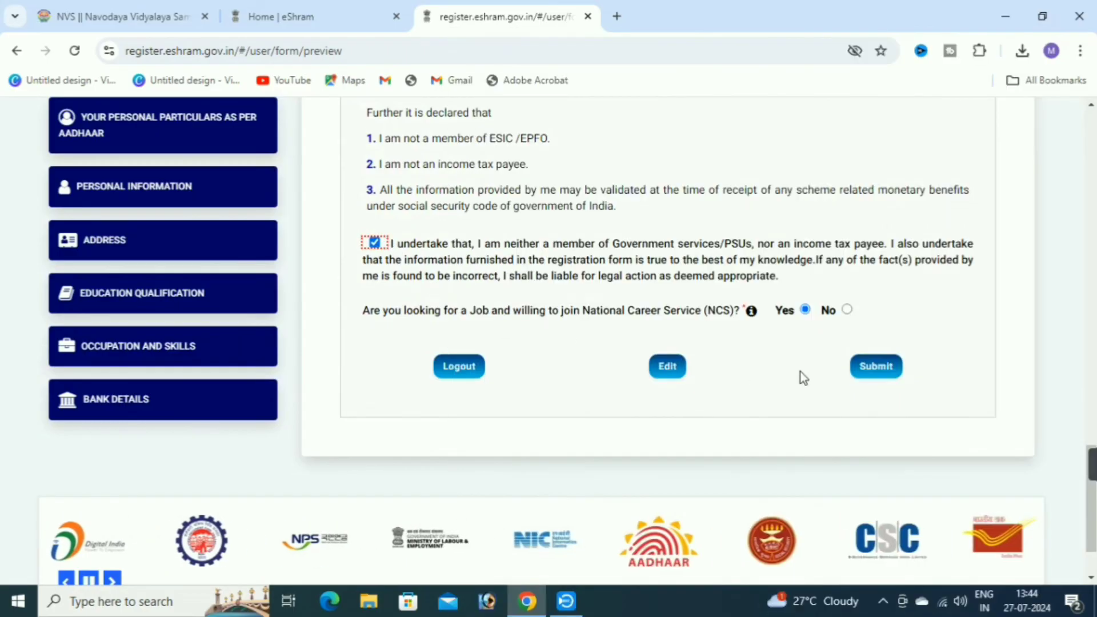
{"action": "left_click", "coordinate": [871, 368]}
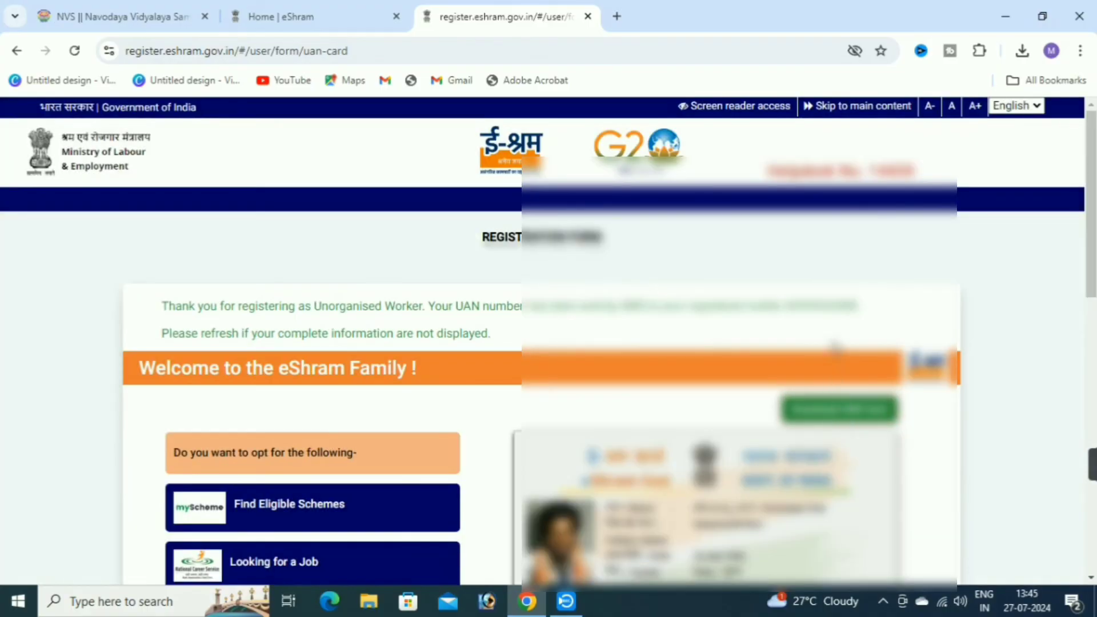
{"action": "scroll", "coordinate": [834, 343], "scroll_direction": "down", "scroll_amount": 3}
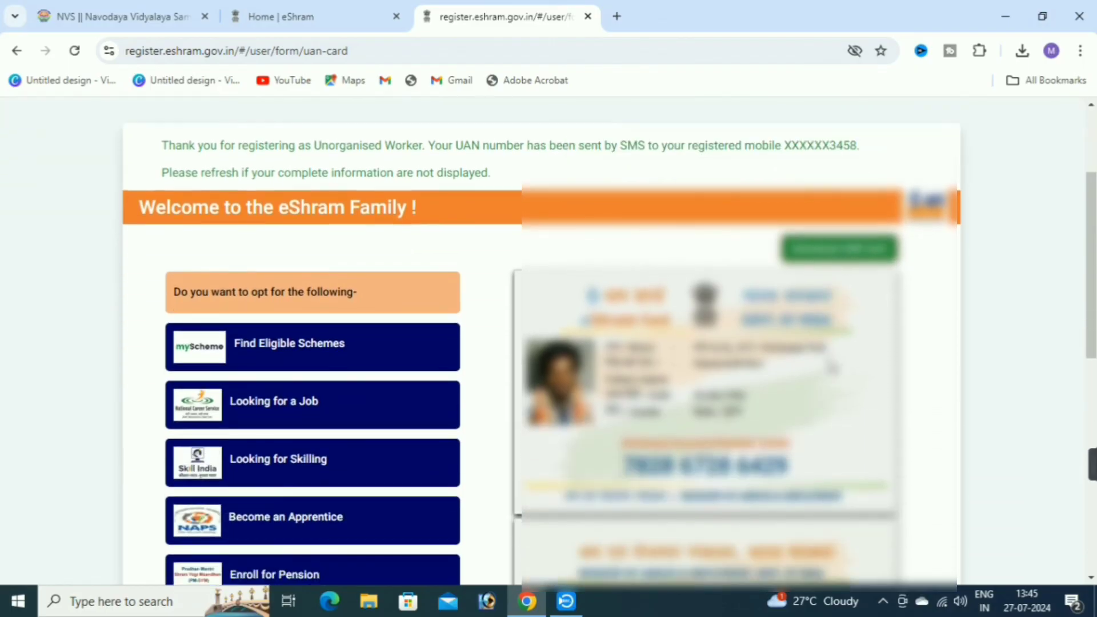